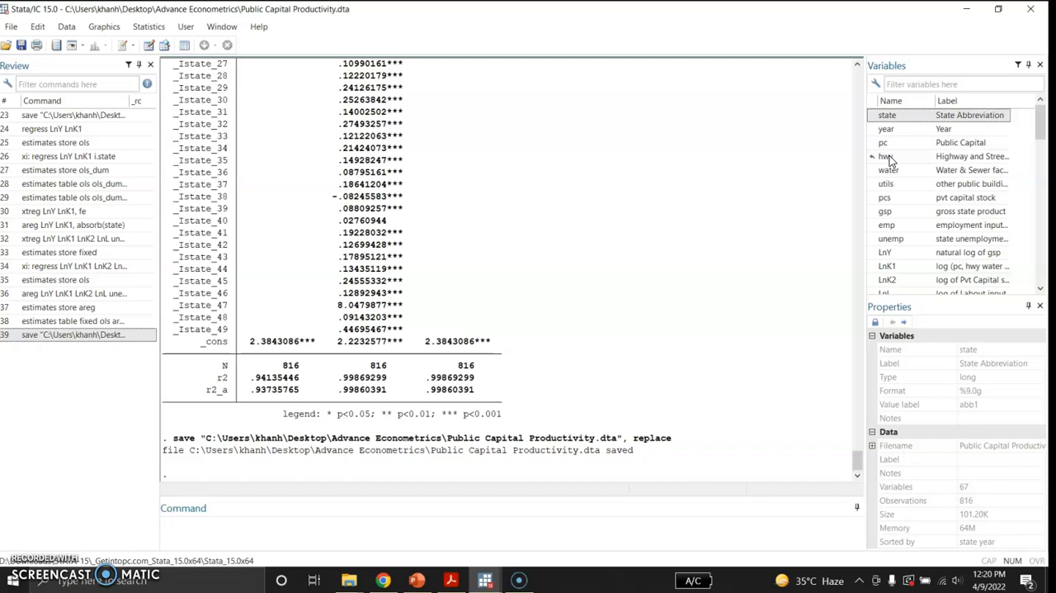
Step: Widen the variable list and review the names and labels of the dataset's variables down to the state dummies
drag(864, 178, 793, 178)
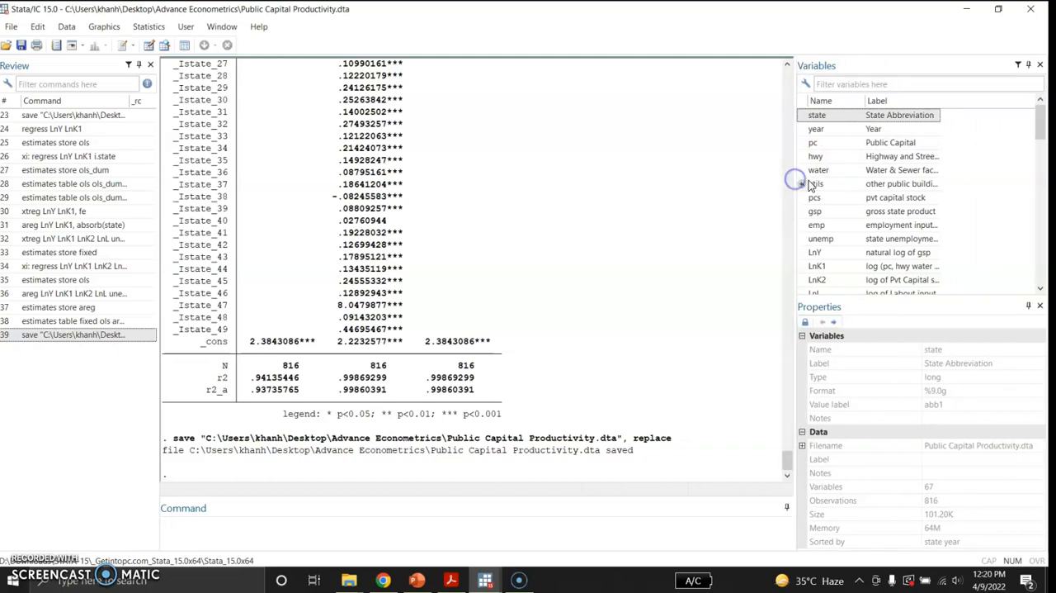
click(877, 216)
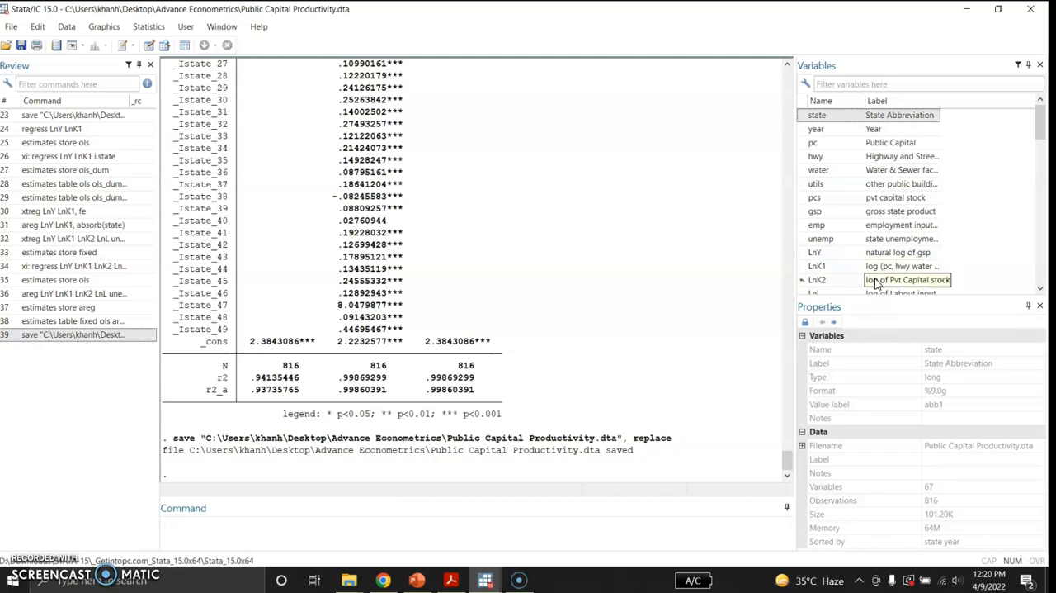
click(1040, 124)
drag(1040, 124, 1040, 139)
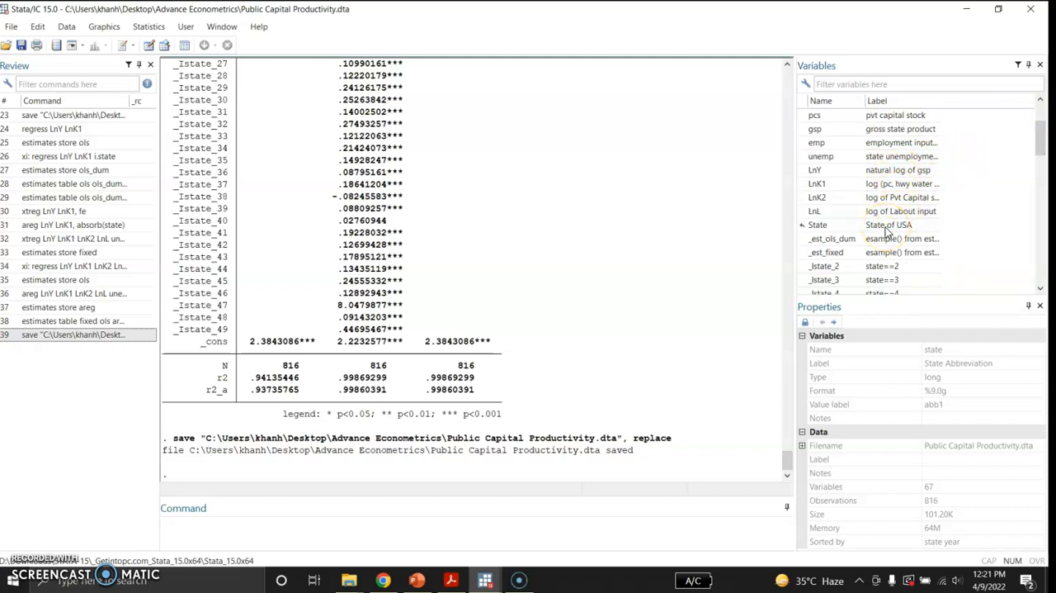
Step: Describe the dataset with des and produce summary statistics for all variables with sum
click(258, 530)
text(de)
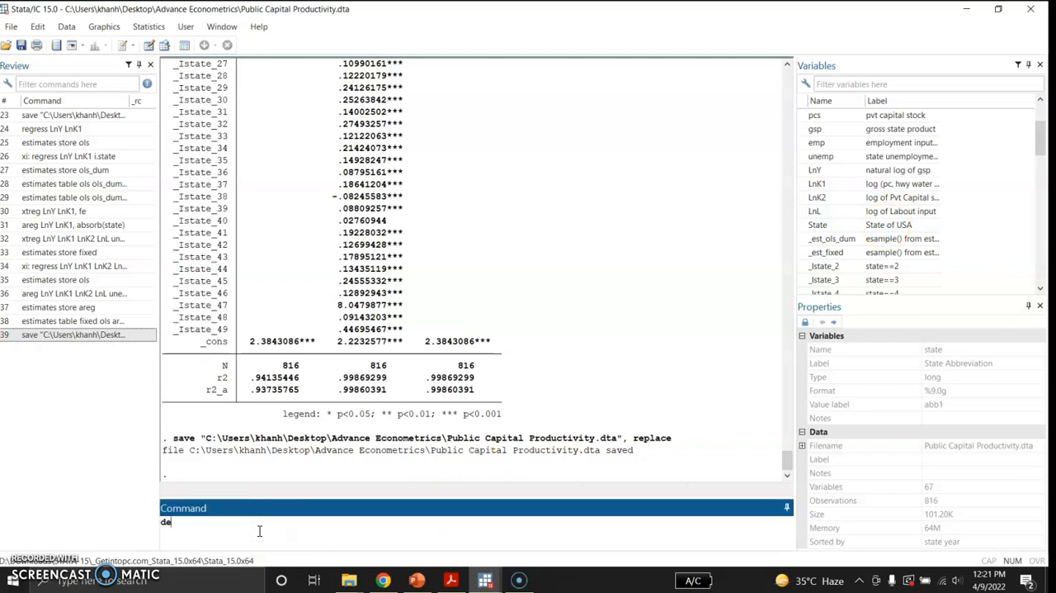
key(Return)
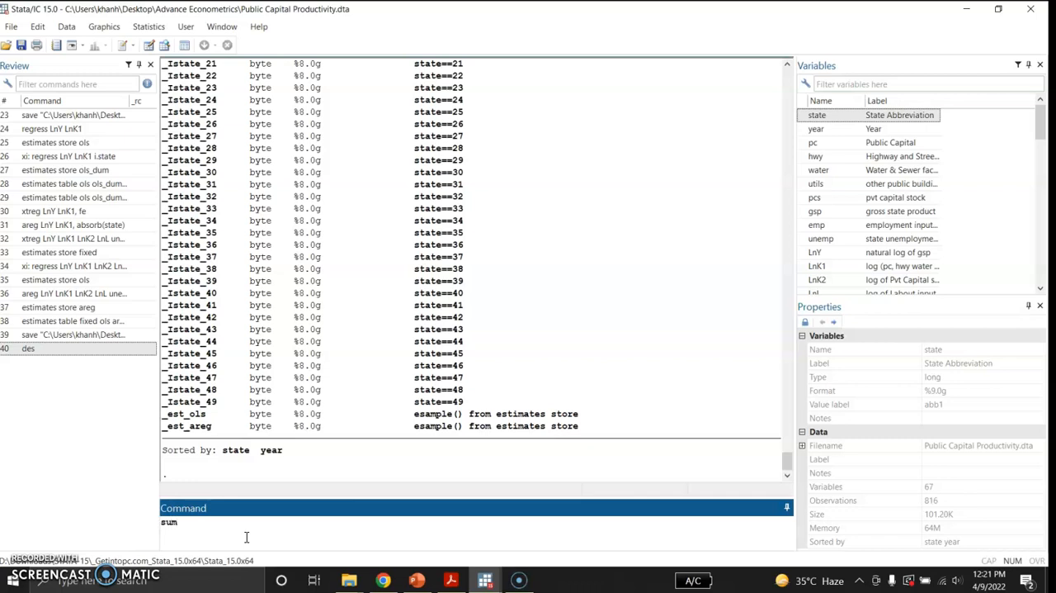
key(Return)
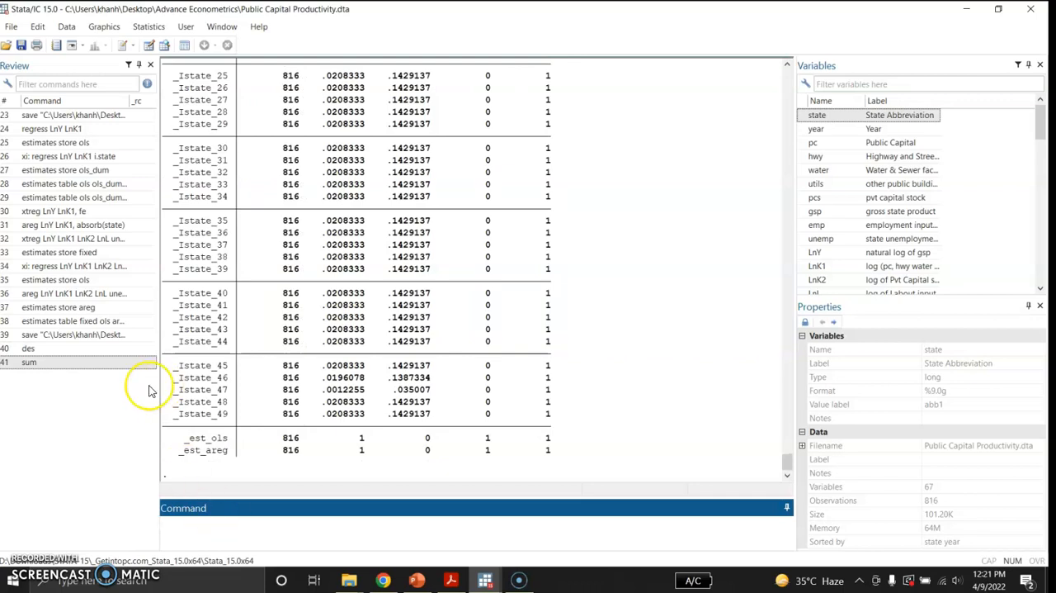
Step: Run the pooled regression regress LnY LnK1 and store its estimates as ols
click(80, 129)
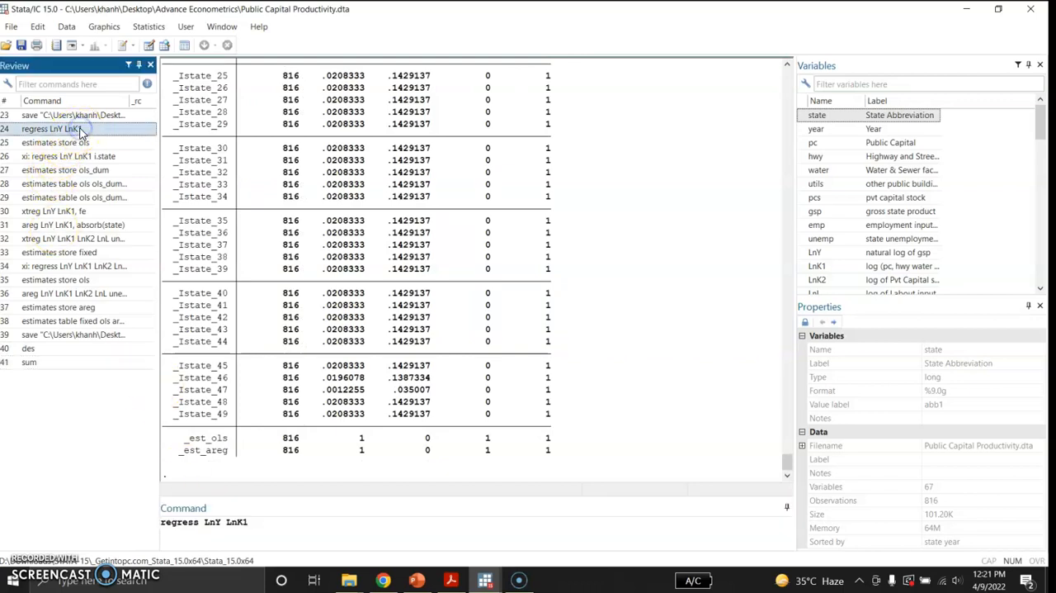
click(258, 522)
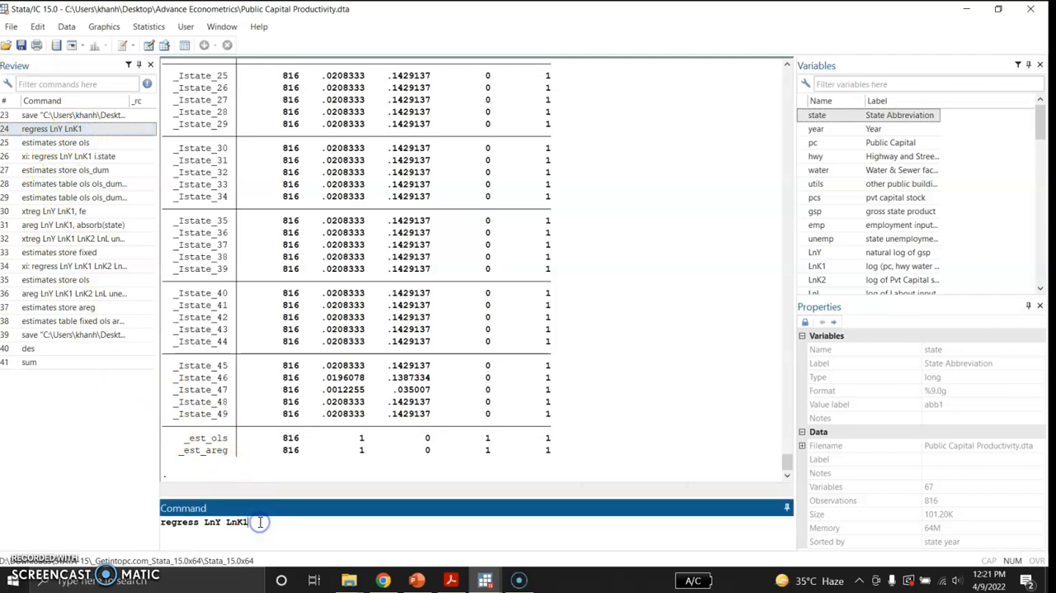
key(Return)
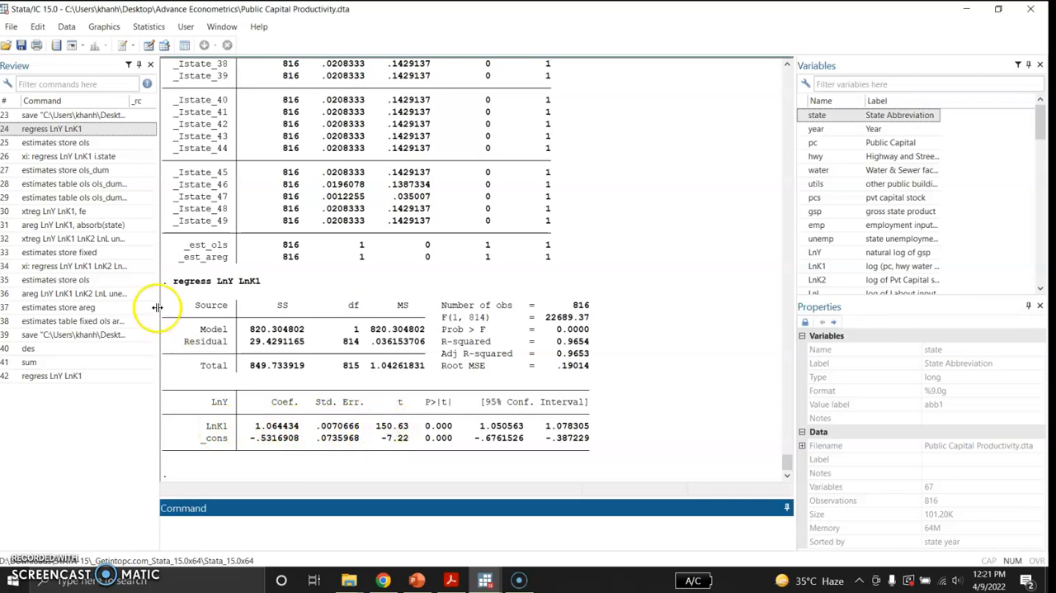
click(80, 144)
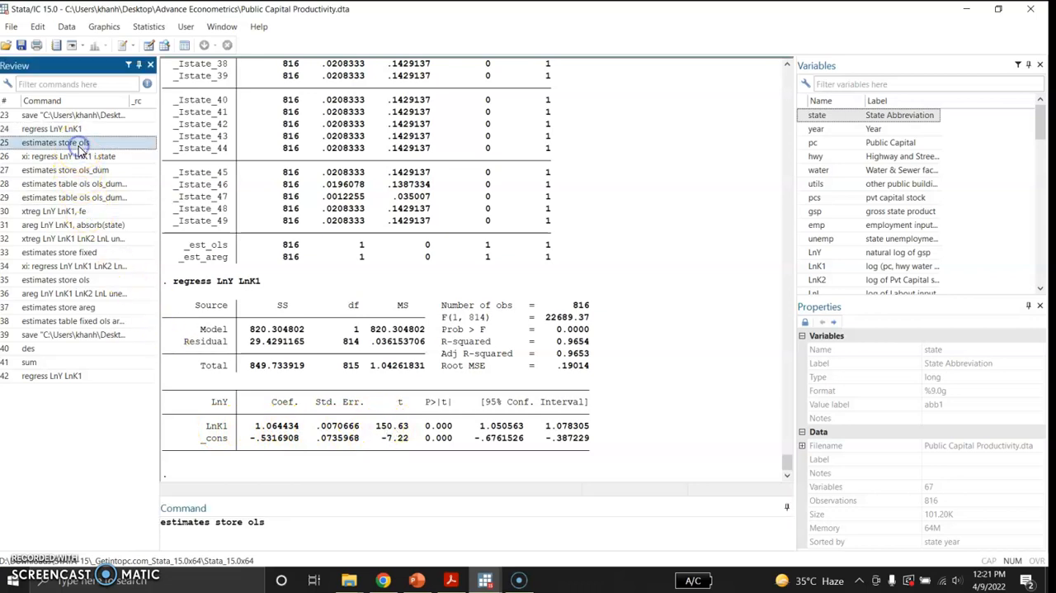
key(Return)
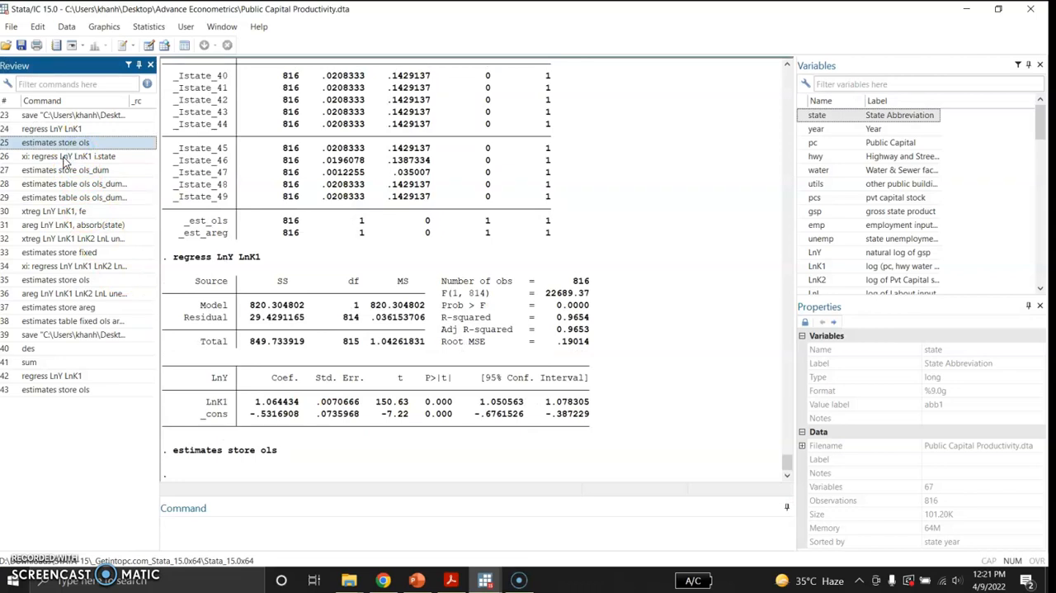
Step: Run regress LnY LnK1 i.state without the xi: prefix and review the output from its header through the state coefficients
click(65, 156)
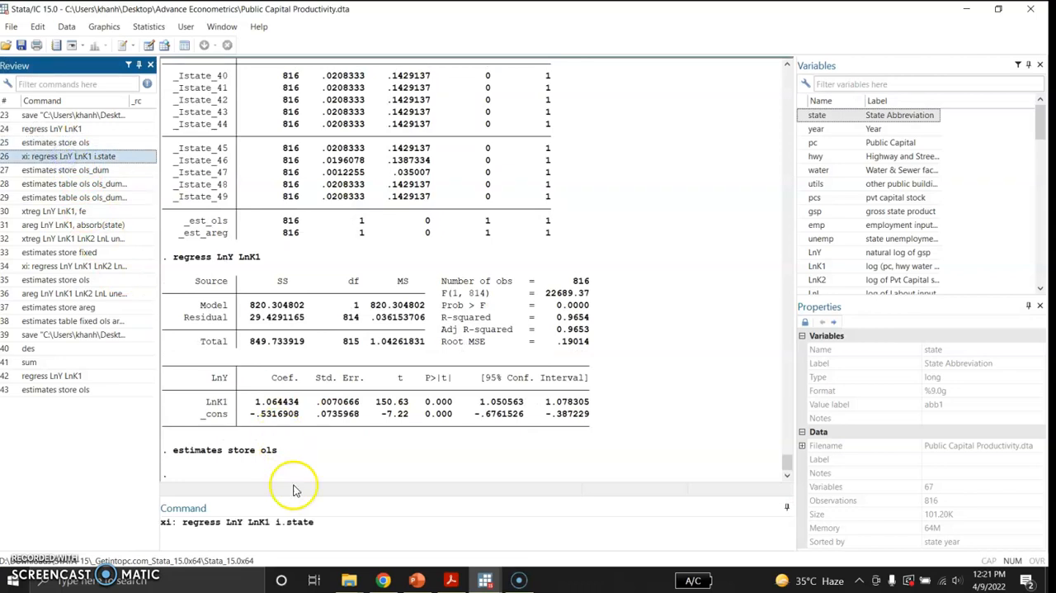
click(307, 520)
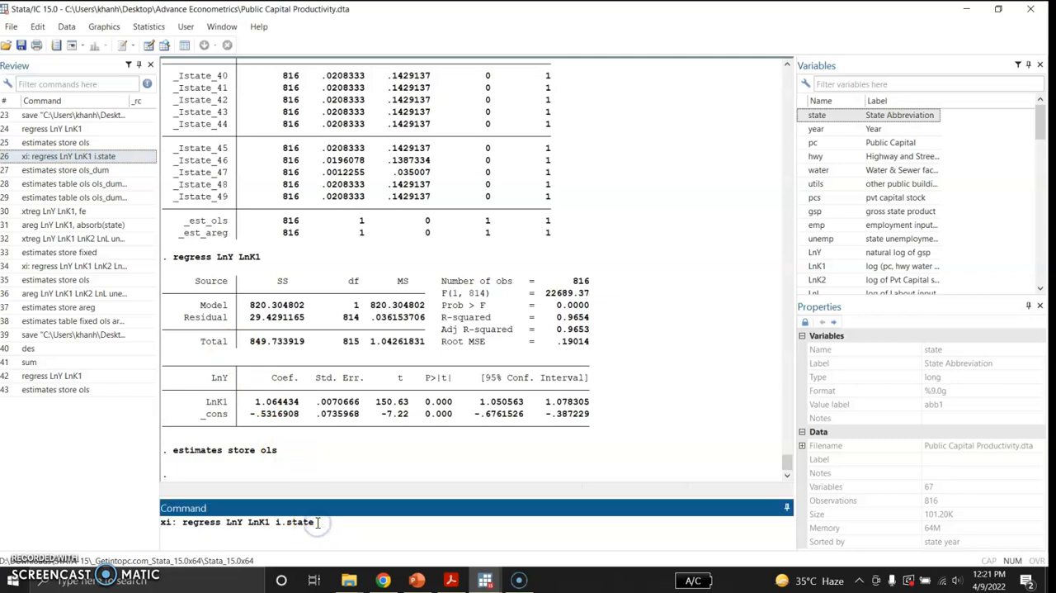
click(182, 522)
key(BackSpace)
key(BackSpace)
key(BackSpace)
key(BackSpace)
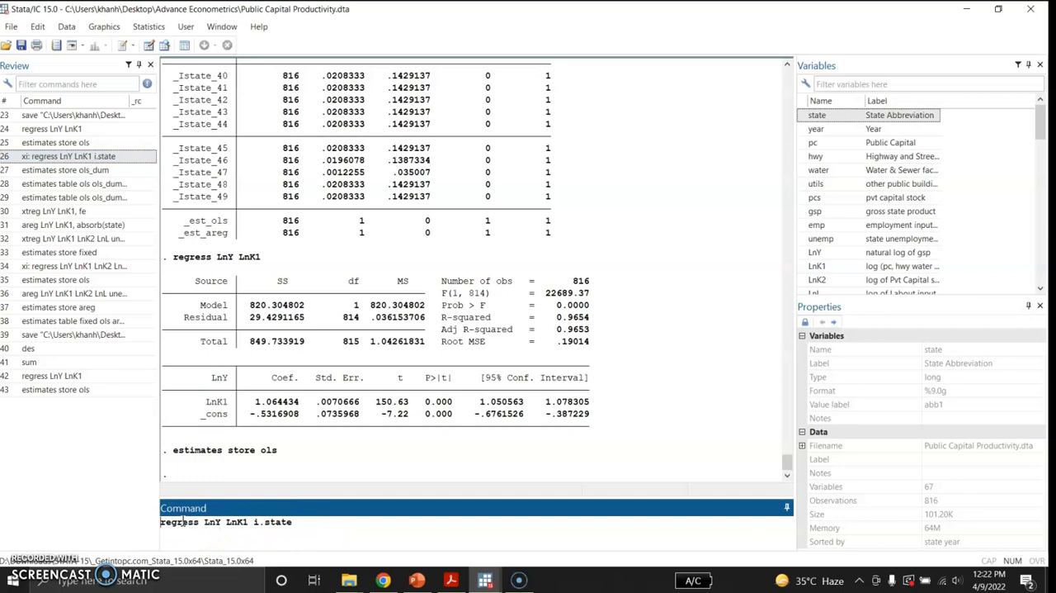
click(298, 522)
key(Return)
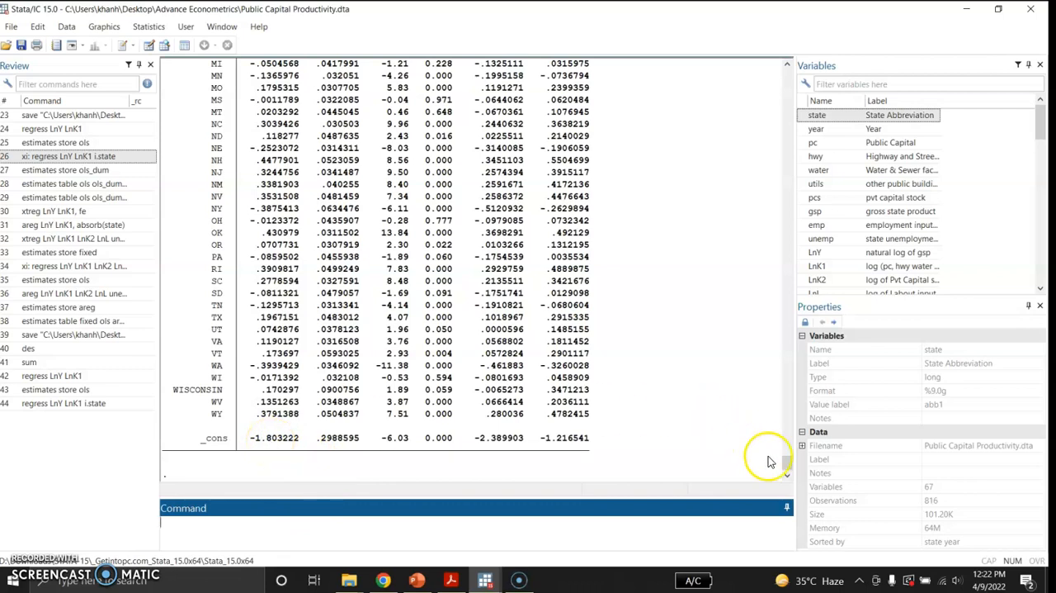
drag(788, 469, 786, 446)
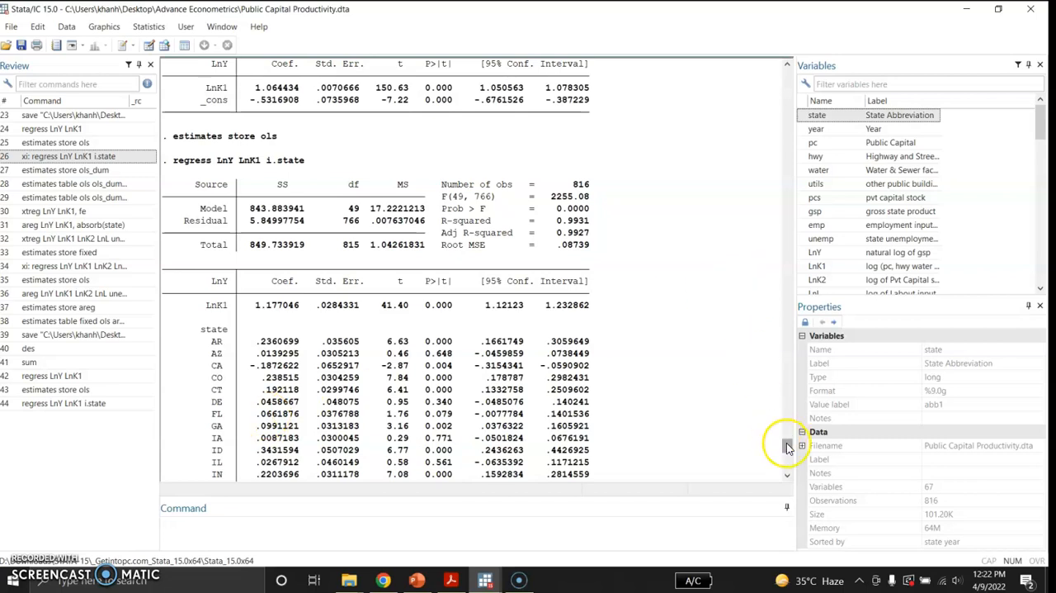
scroll(788, 446, down, 4)
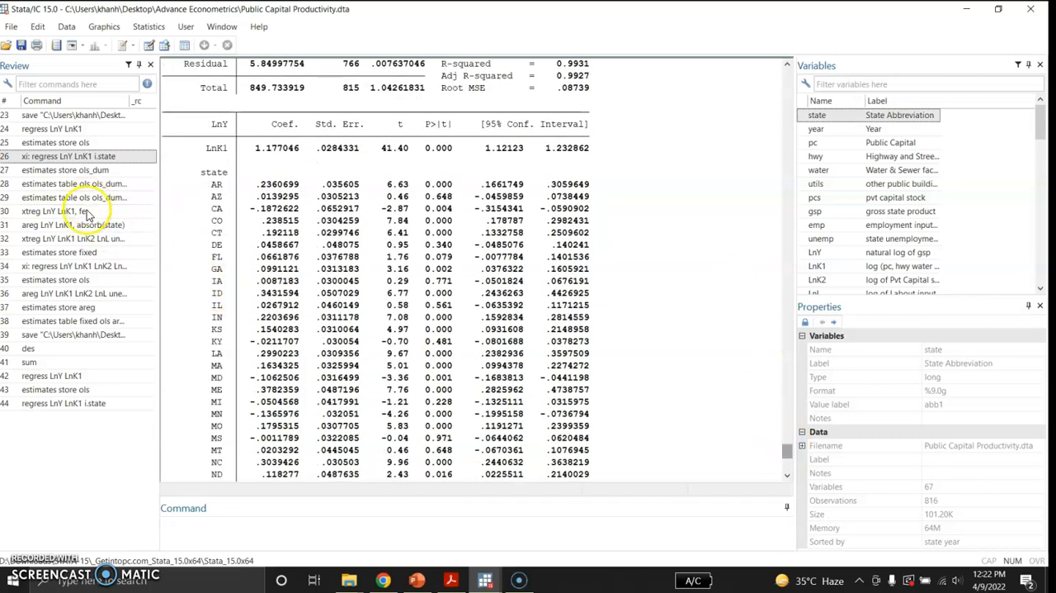
Step: Store the estimates of the state-dummy regression as ols_dum
click(103, 171)
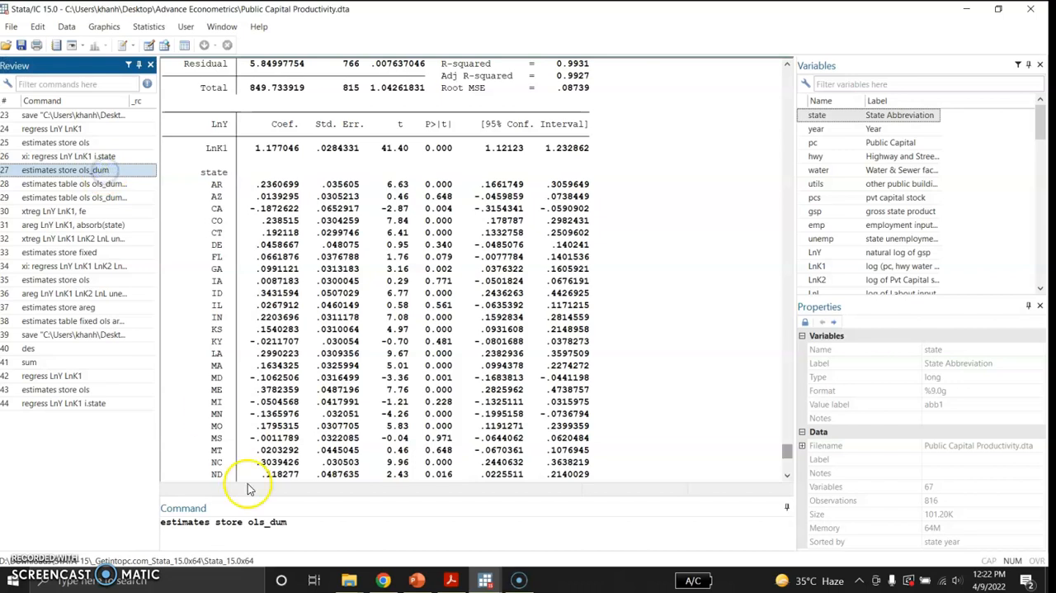
click(297, 526)
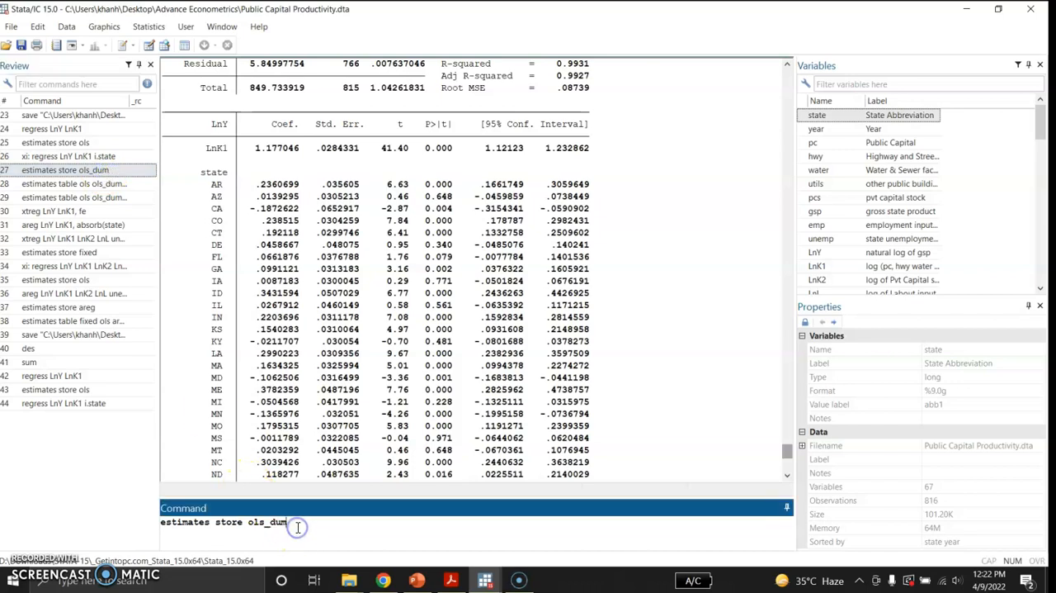
key(Return)
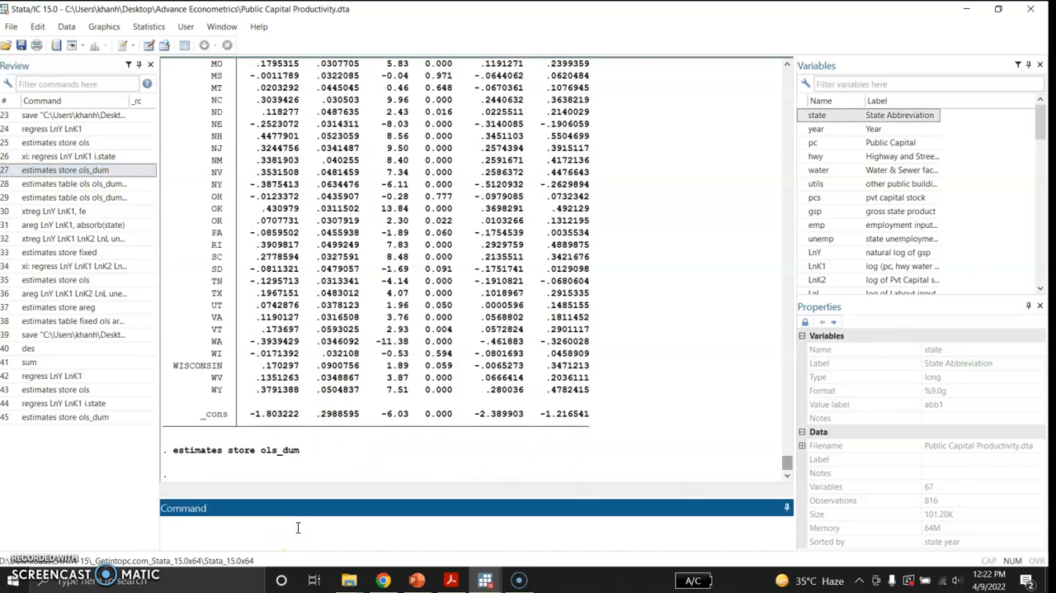
Step: Compare the stored ols and ols_dum models in an estimates table with significance stars and stats(N), and view the LnK1 coefficients
click(106, 186)
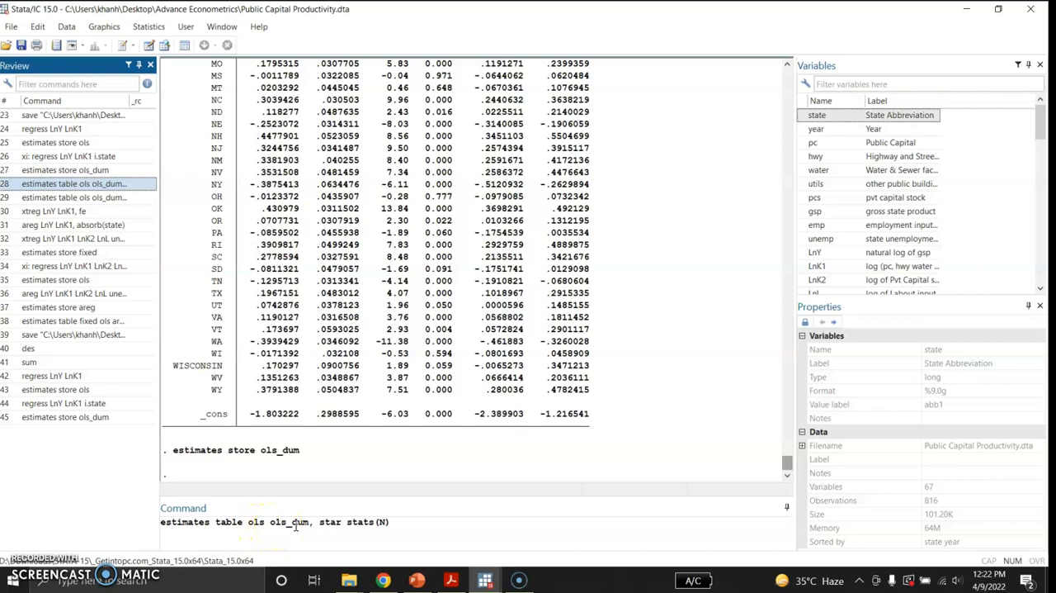
click(399, 522)
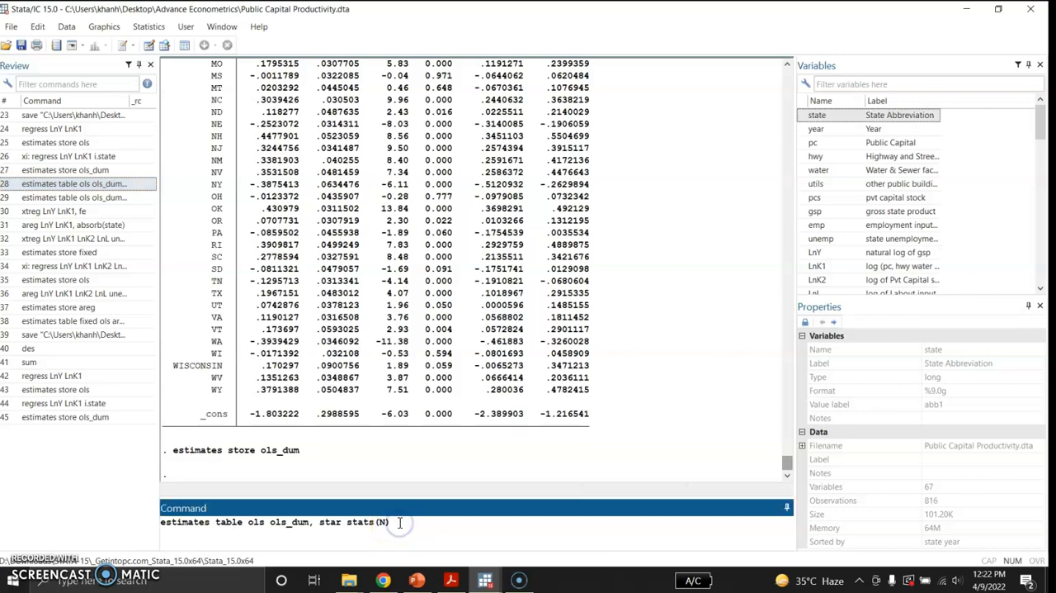
key(Return)
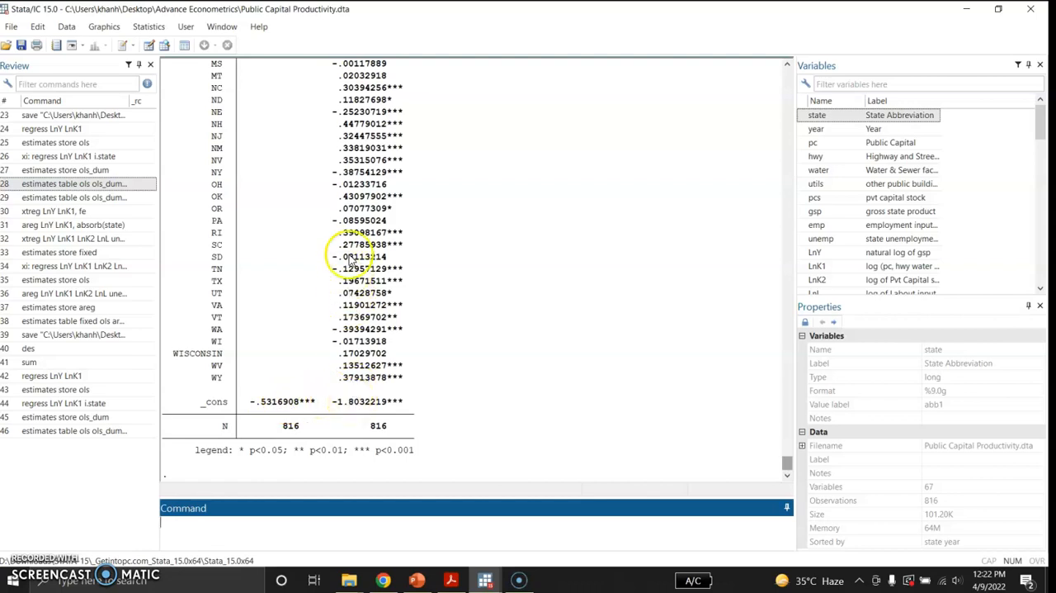
drag(787, 464, 782, 446)
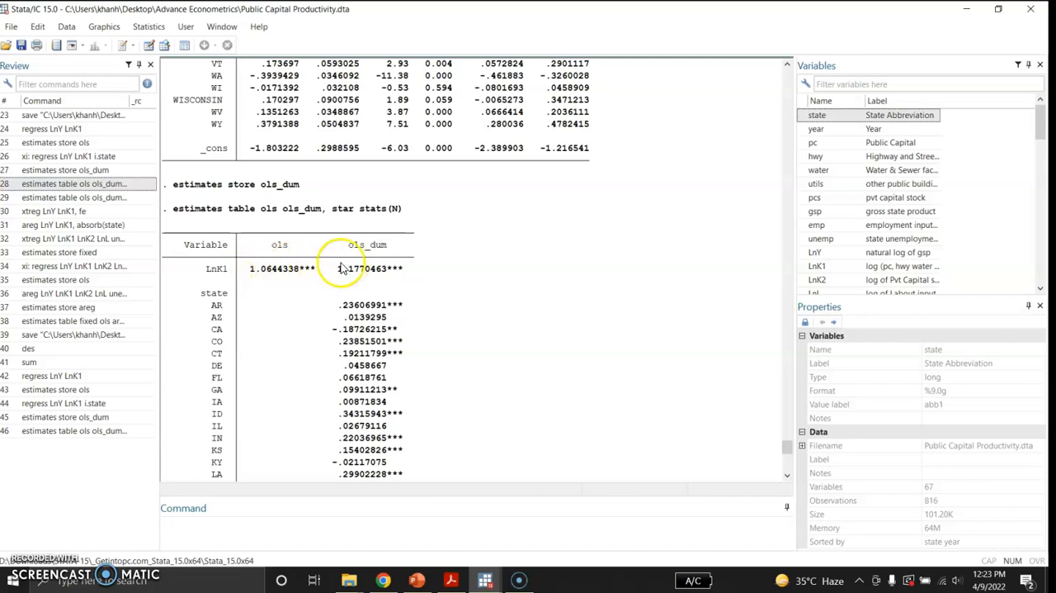
Step: Produce the ols and ols_dum estimates table again with stars and stats(N r2)
click(113, 199)
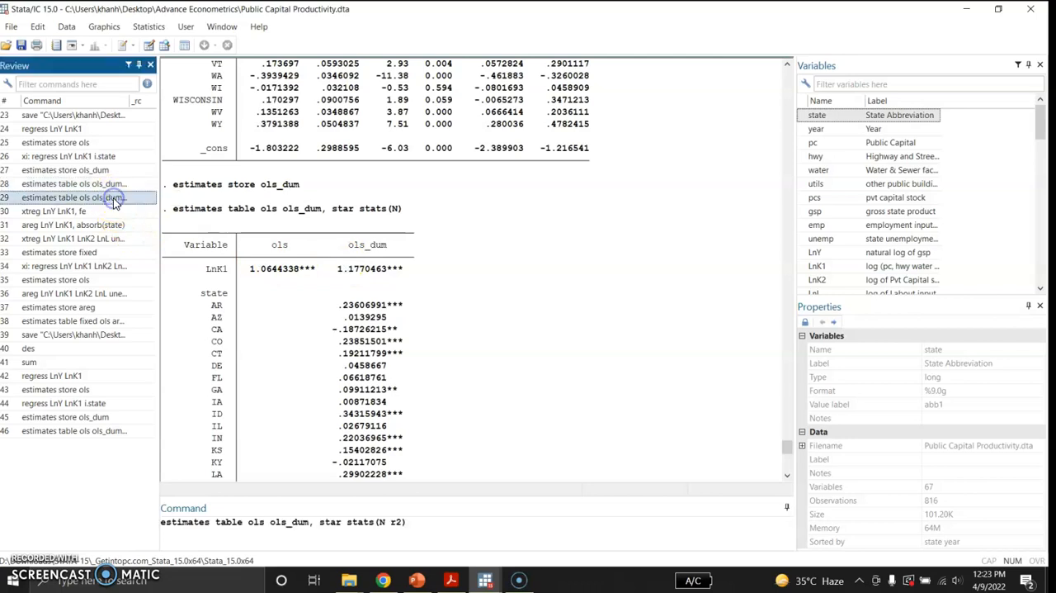
click(407, 522)
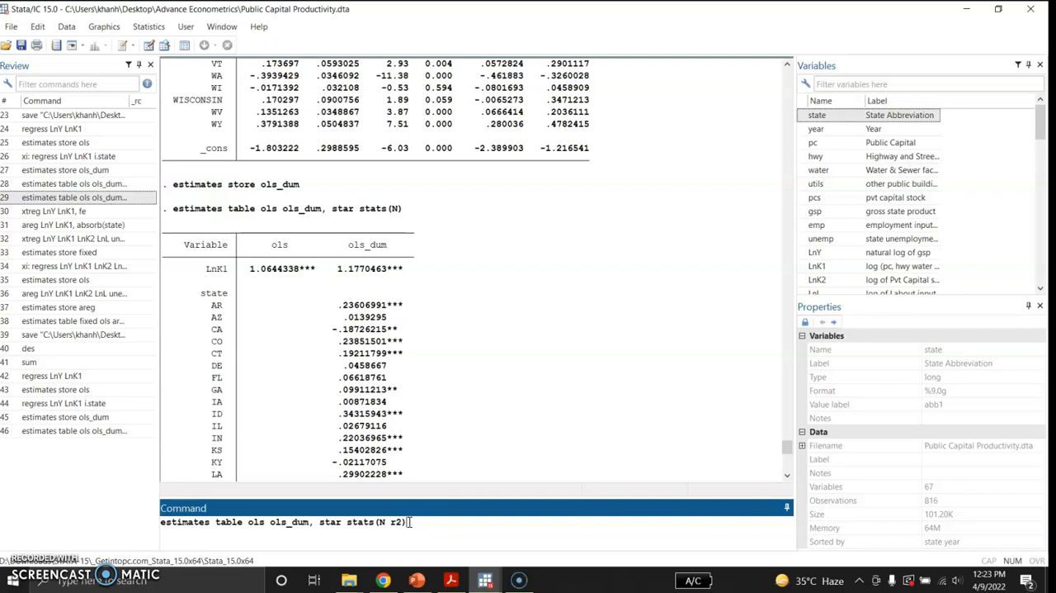
key(Return)
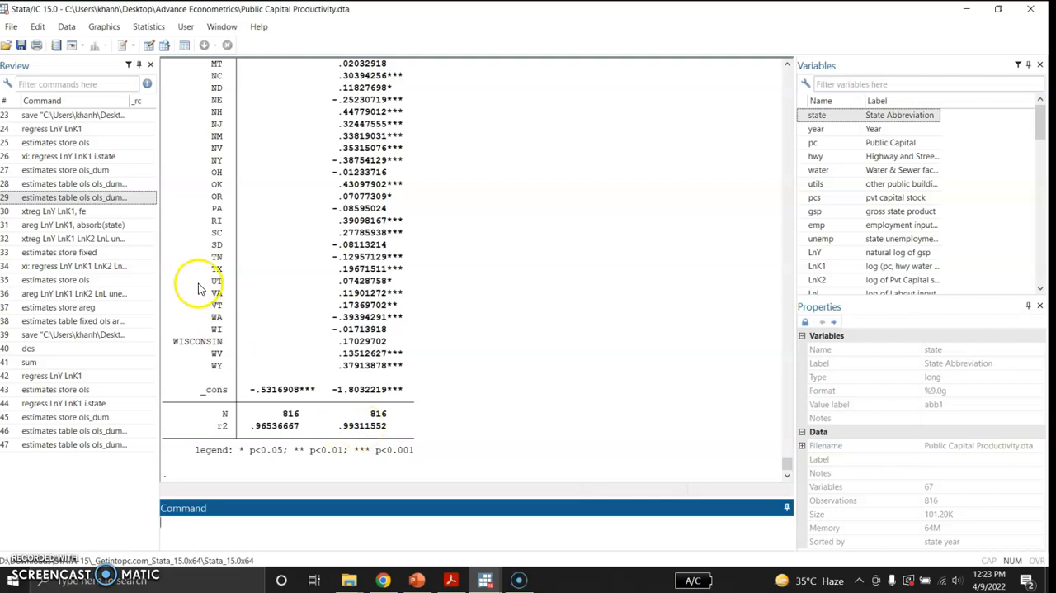
Step: Estimate the fixed-effects panel regression of LnY on LnK1 with xtreg LnY LnK1, fe
click(117, 213)
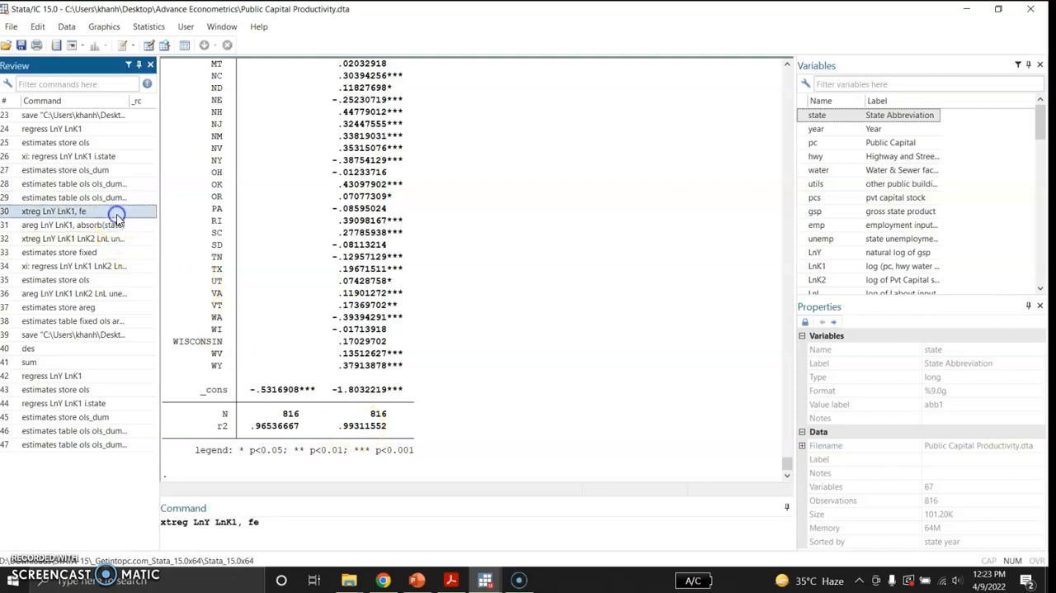
click(278, 522)
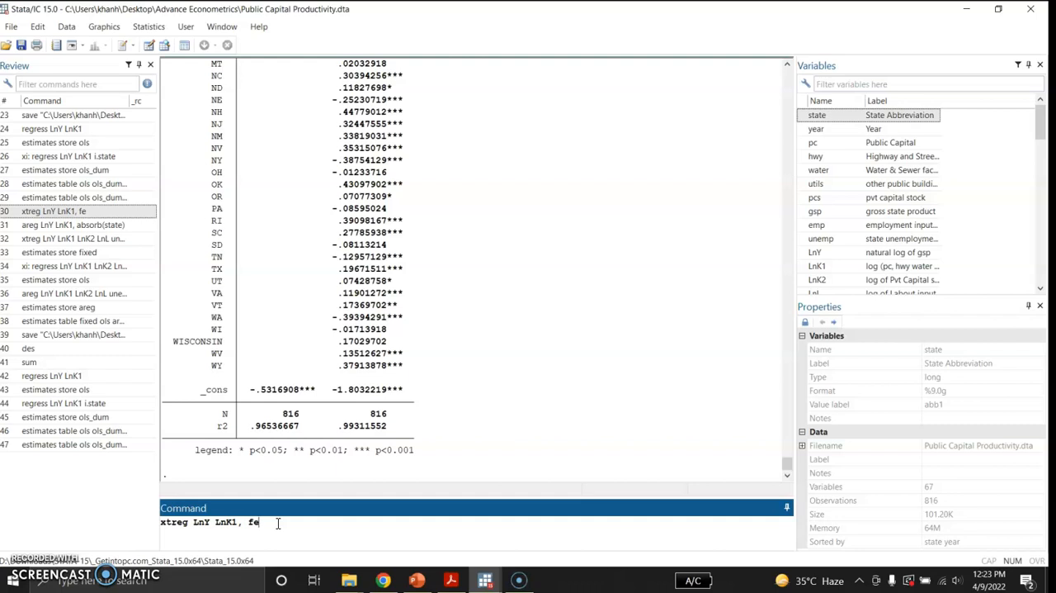
key(Return)
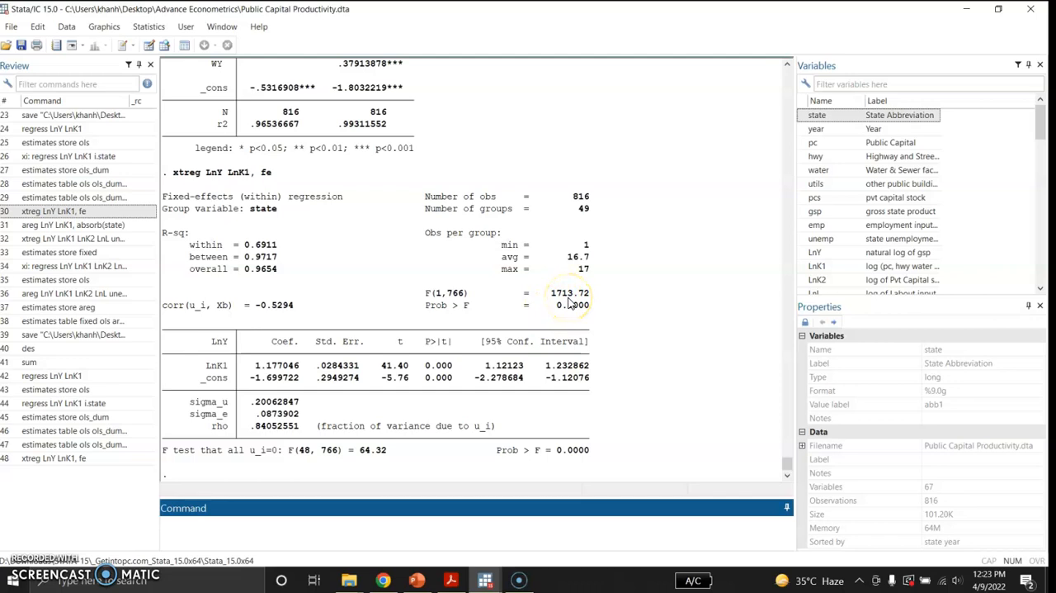
Step: Estimate LnY on LnK1 with state effects absorbed using areg LnY LnK1, absorb(state)
click(115, 226)
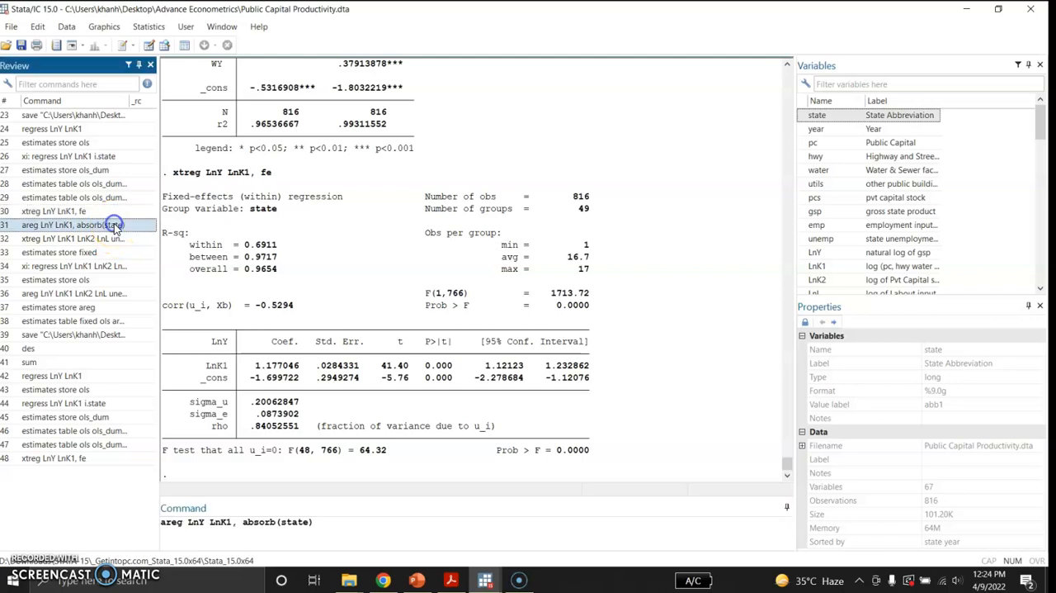
click(318, 521)
key(Return)
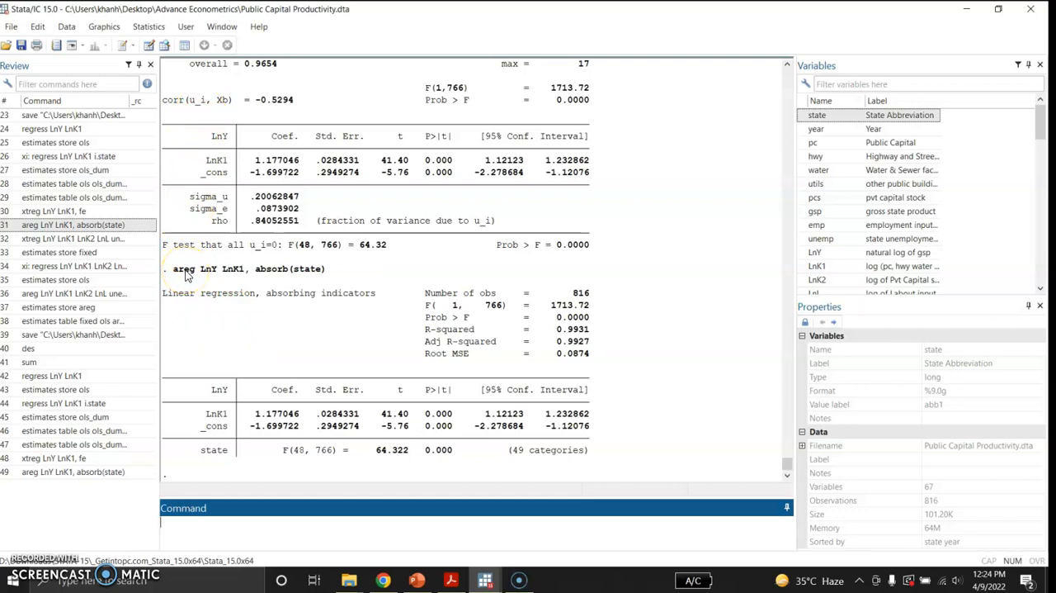
Step: Estimate the multivariate fixed-effects model xtreg LnY LnK1 LnK2 LnL unemp, fe and store its estimates as fixed
click(111, 239)
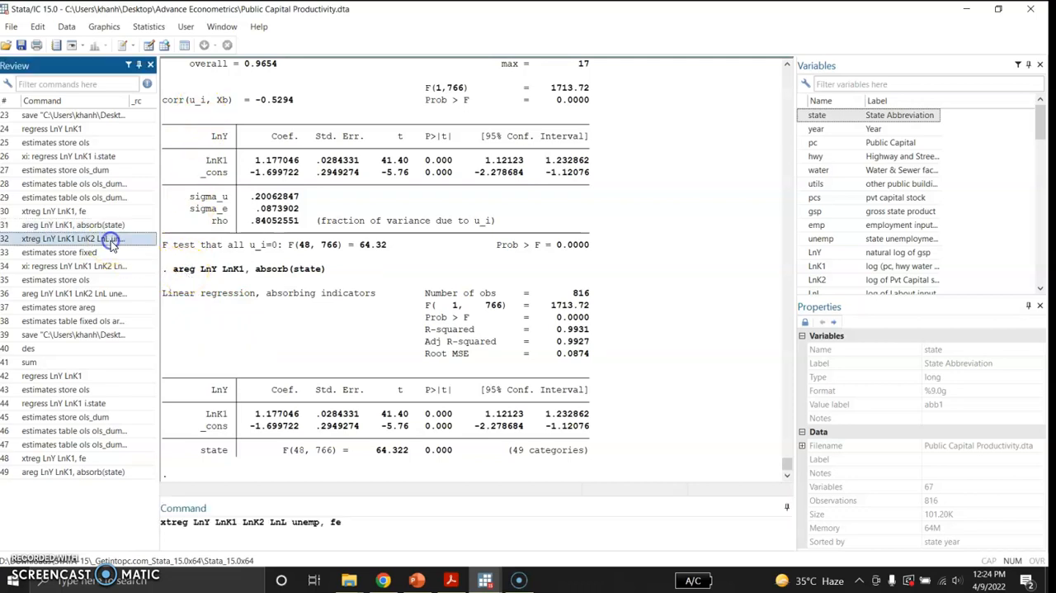
click(350, 522)
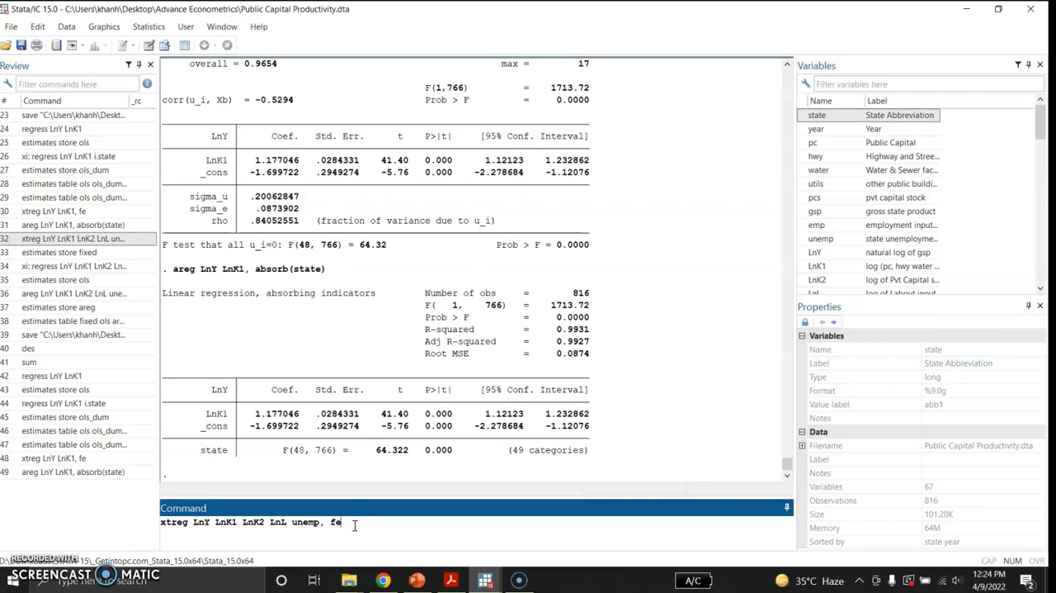
key(Return)
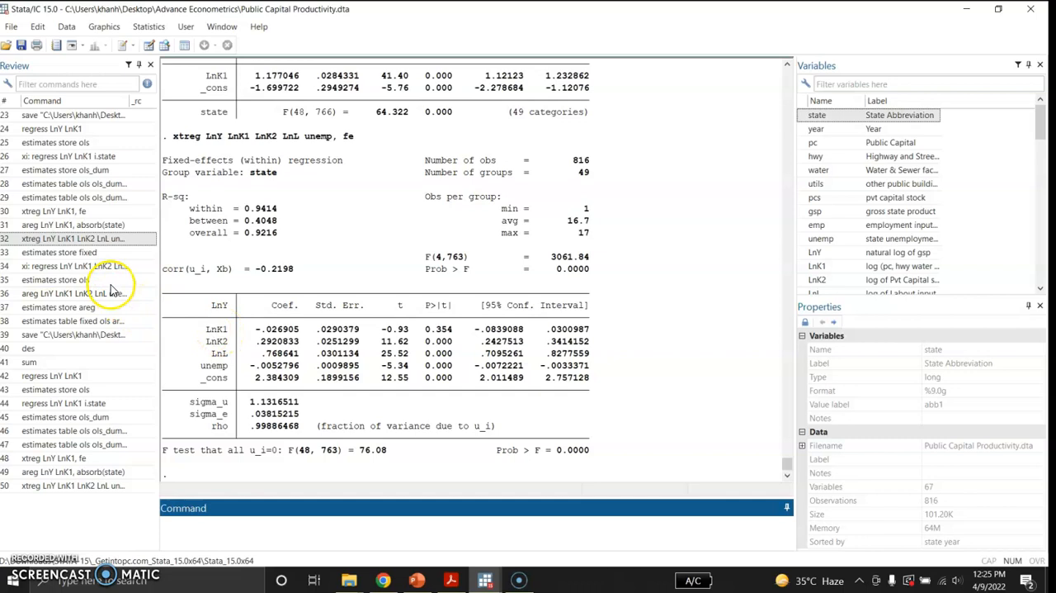
click(103, 252)
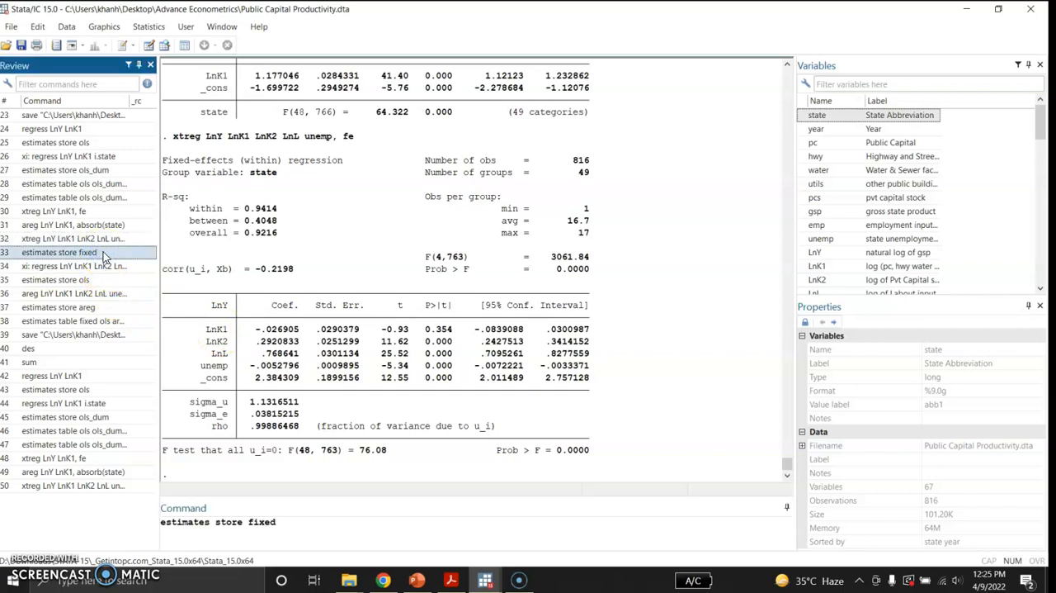
key(Return)
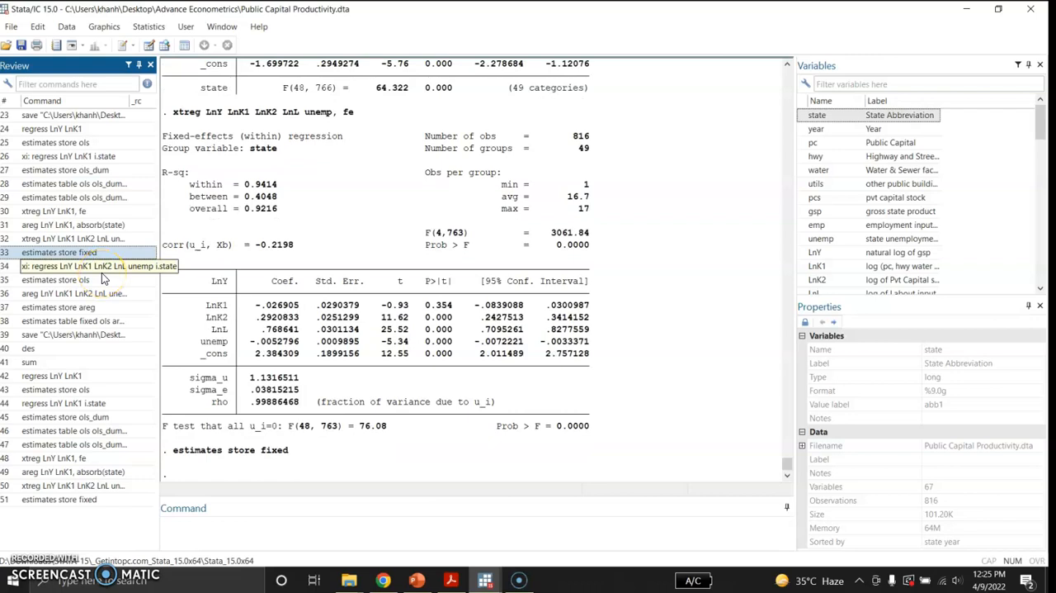
Step: Run regress LnY LnK1 LnK2 LnL unemp i.state without the xi: prefix and view its main coefficients
click(105, 272)
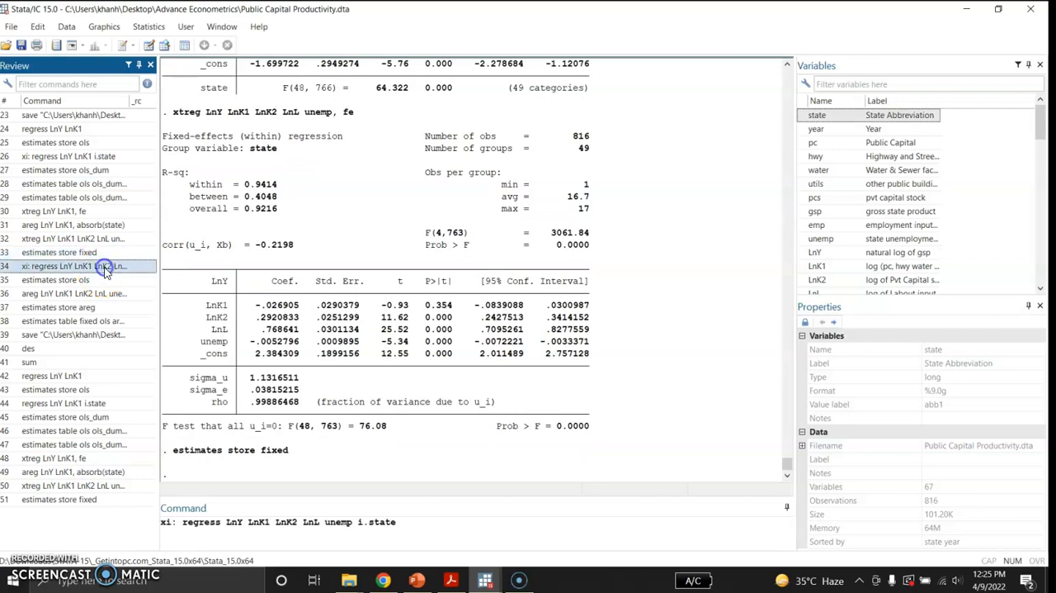
click(183, 522)
key(BackSpace)
key(BackSpace)
key(BackSpace)
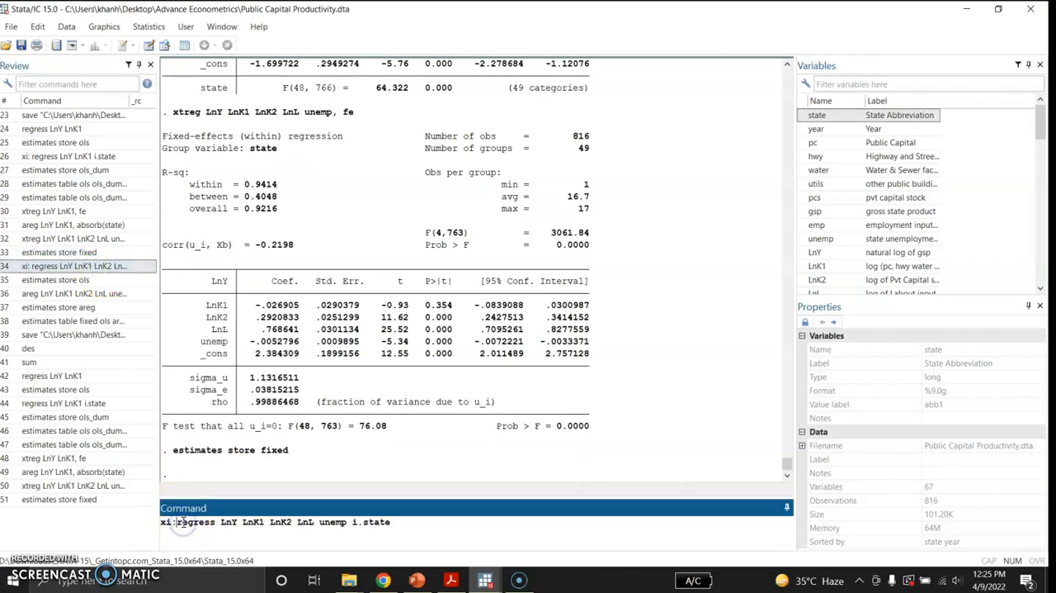
key(BackSpace)
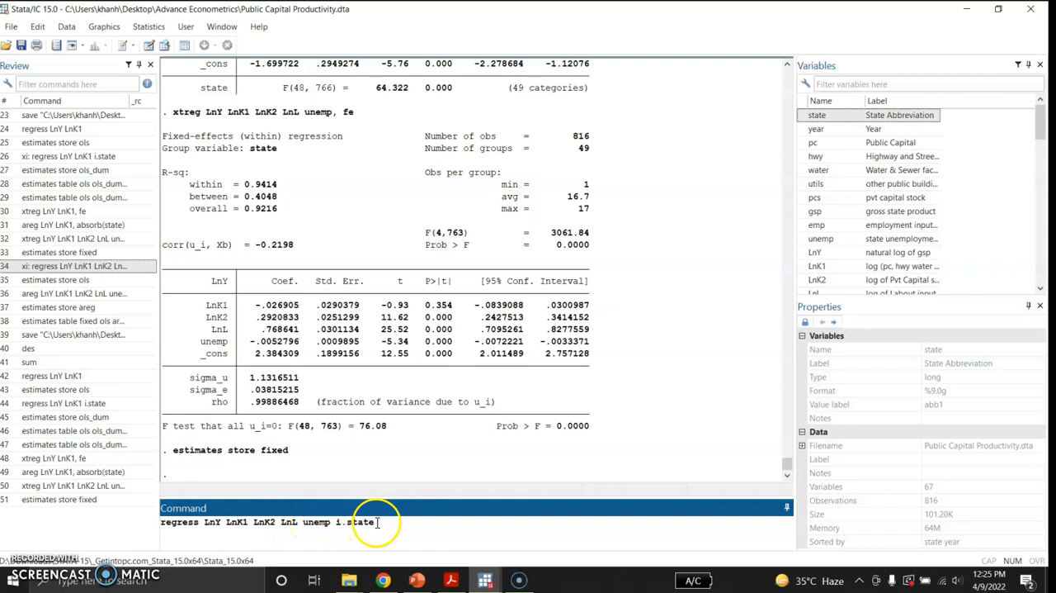
key(Return)
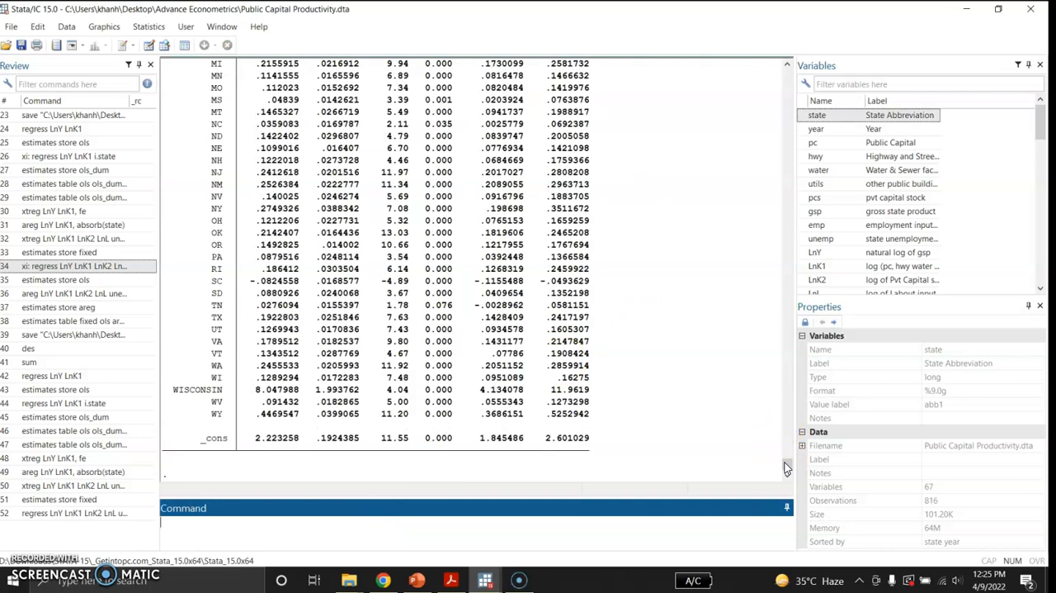
drag(784, 466, 783, 445)
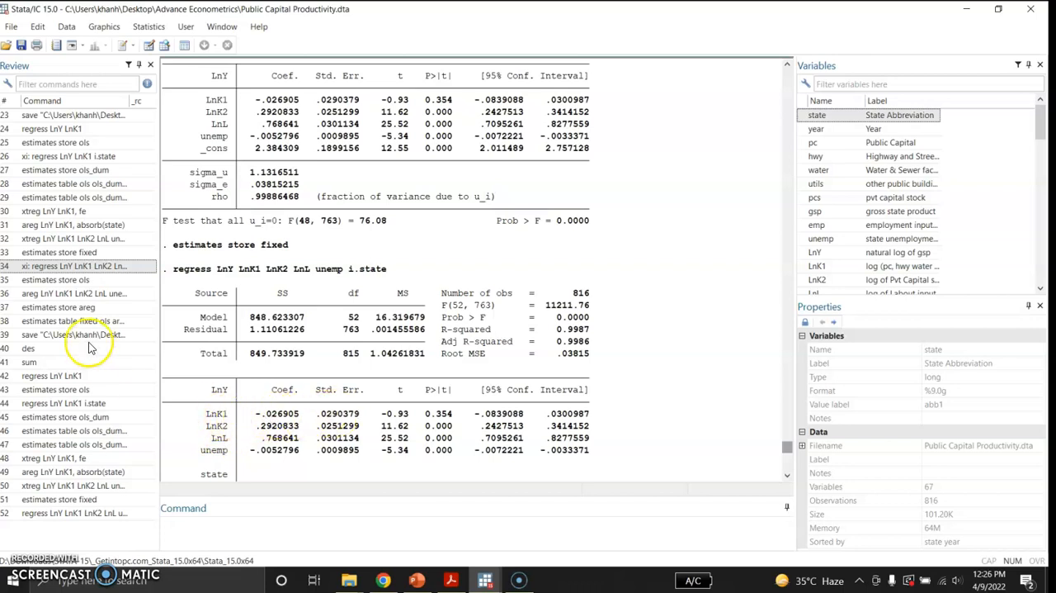
Step: Store the state-dummy regression estimates under the name ols
click(83, 281)
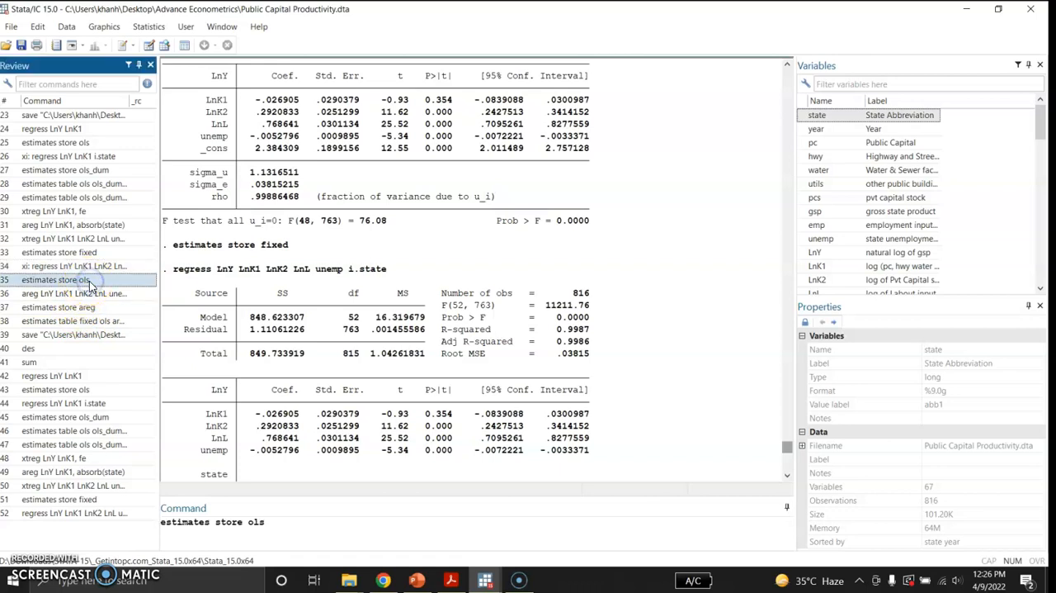
click(277, 525)
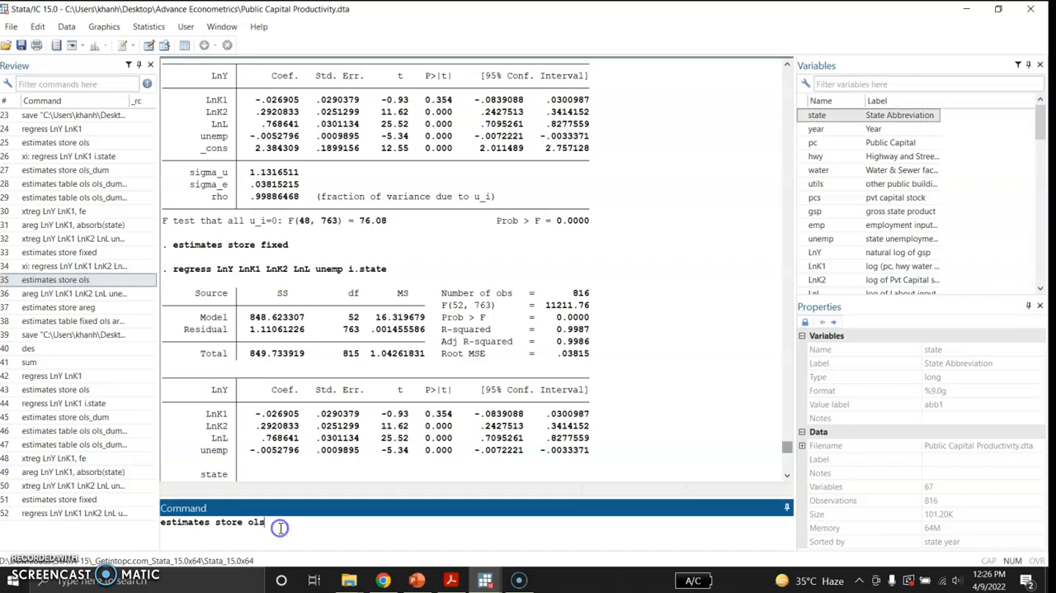
key(Return)
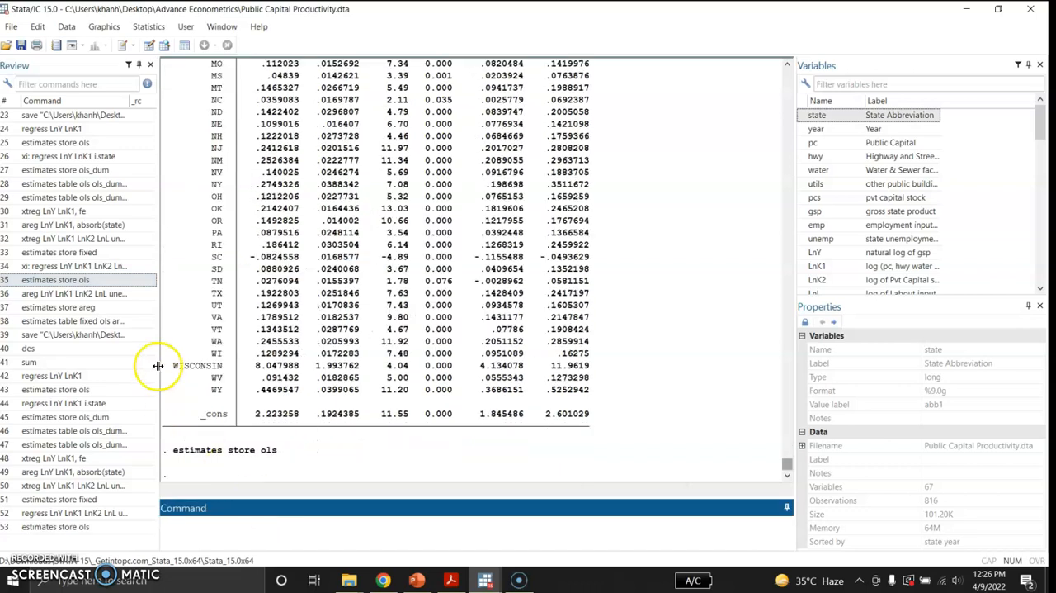
Step: Estimate areg LnY LnK1 LnK2 LnL unemp, absorb(state) and compare its output with the state-dummy regression
click(115, 295)
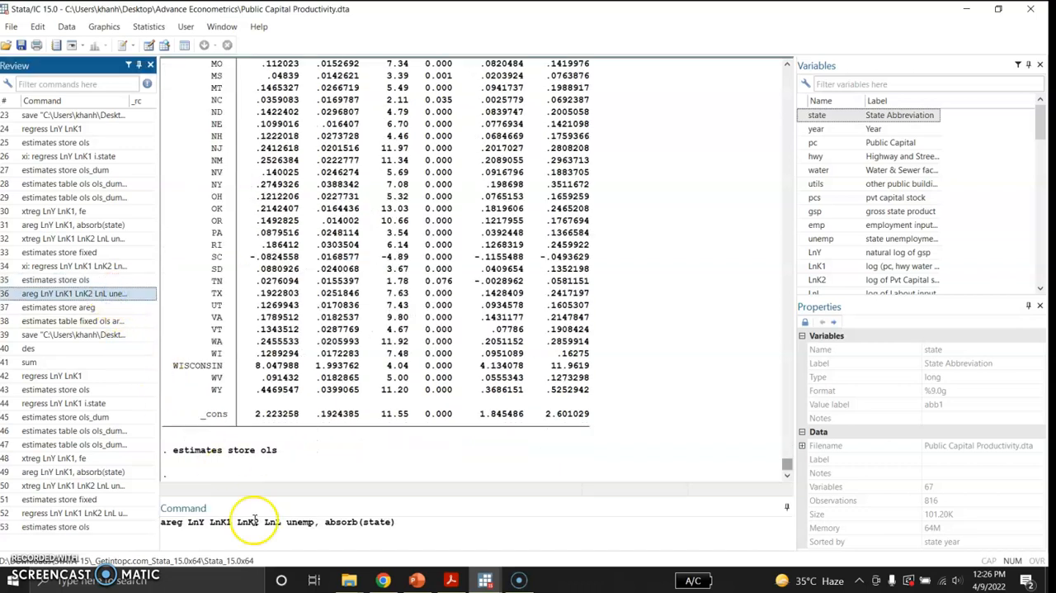
click(397, 523)
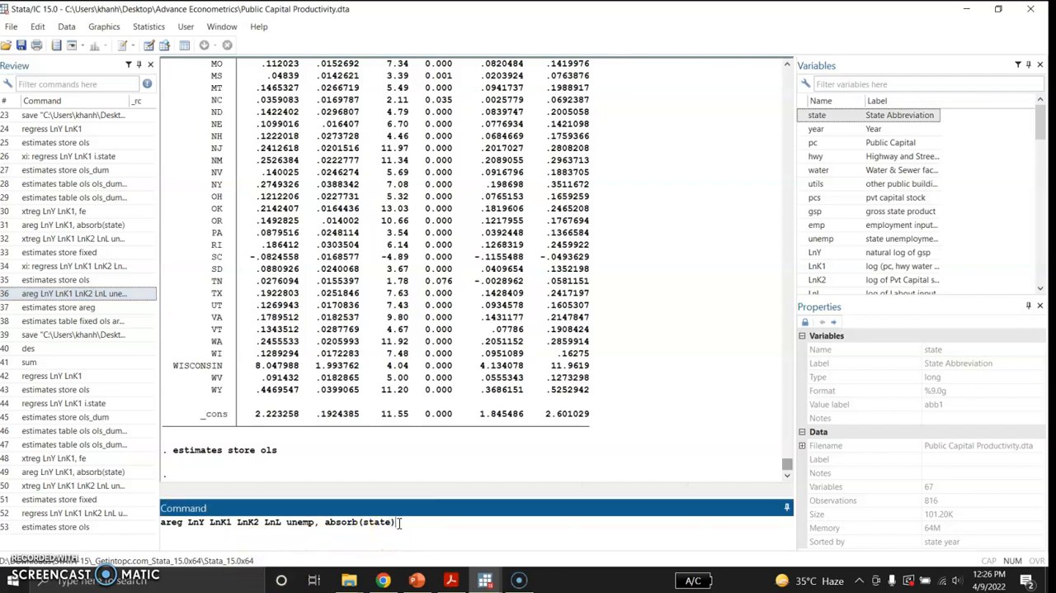
key(Return)
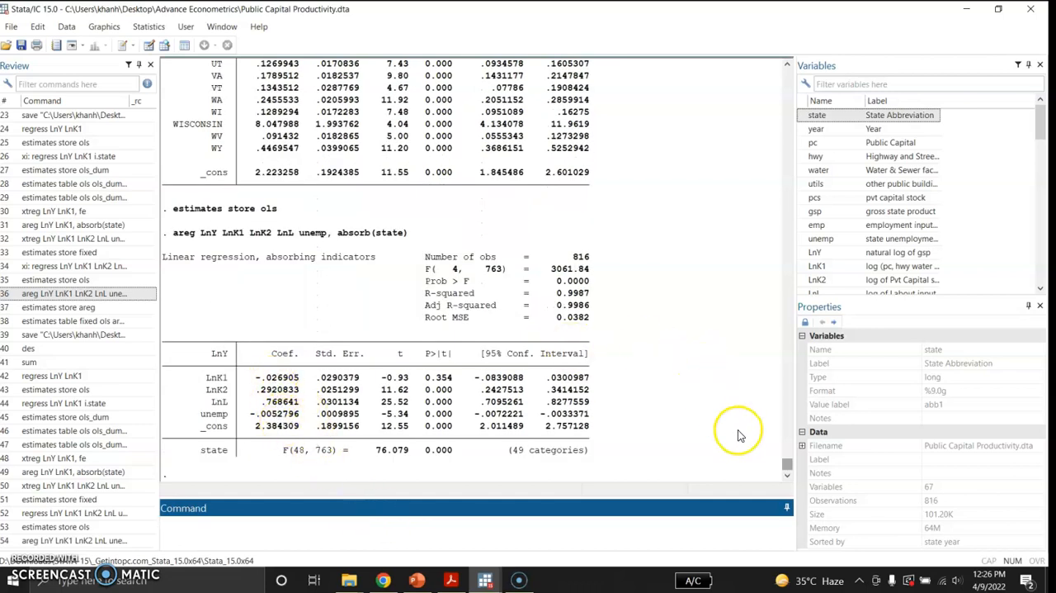
drag(787, 465, 784, 446)
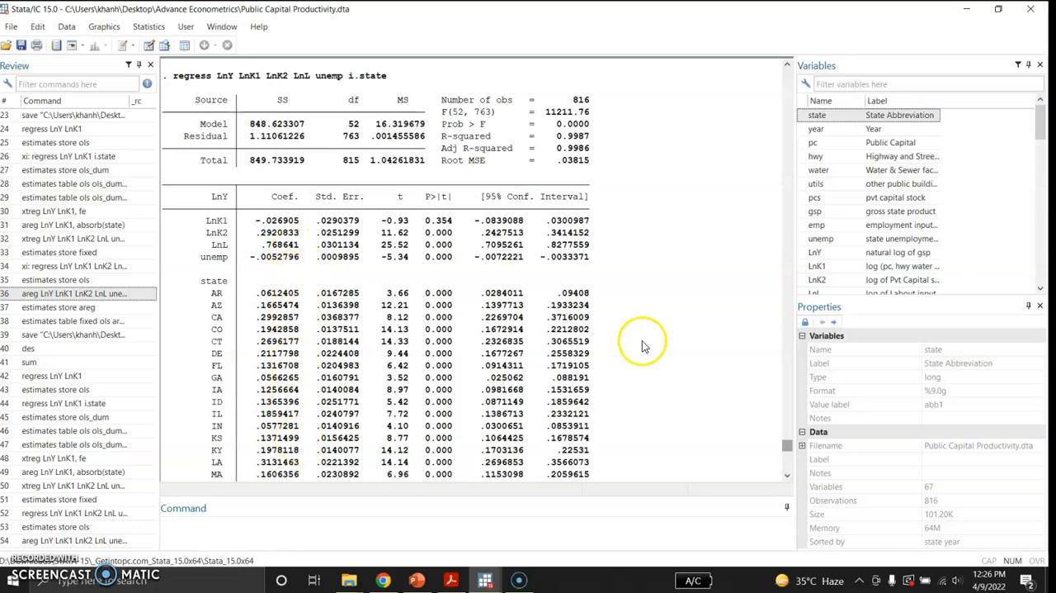
drag(786, 446, 786, 464)
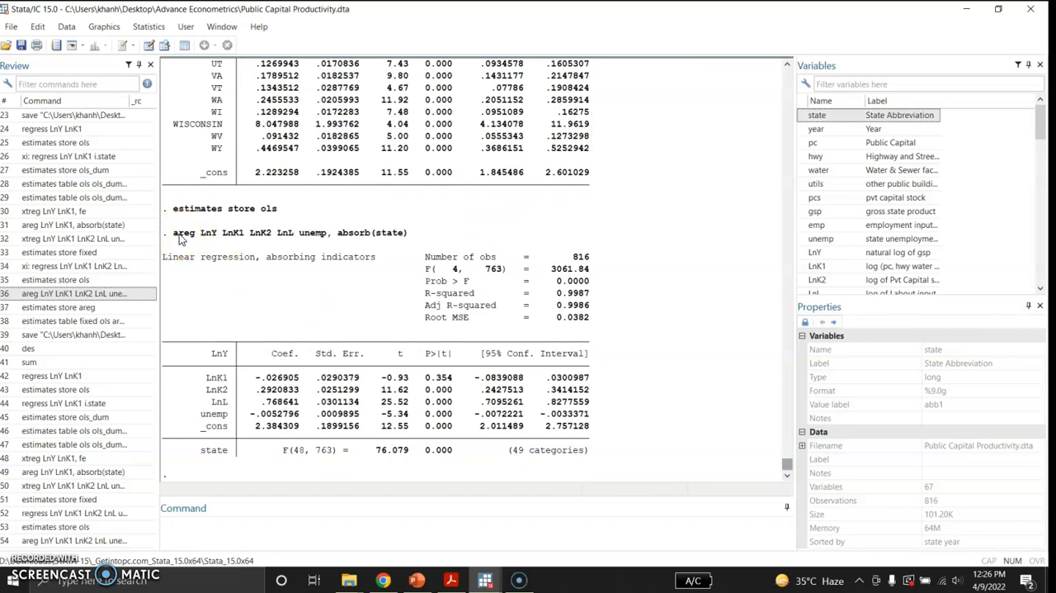
Step: Store the absorbed regression estimates under the name areg
click(120, 309)
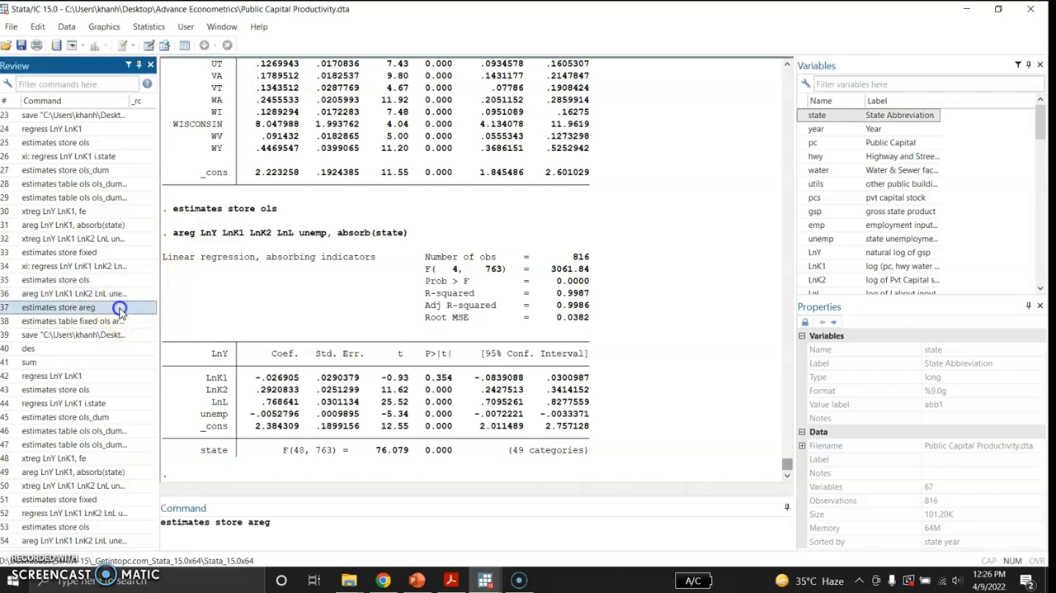
click(288, 525)
key(Return)
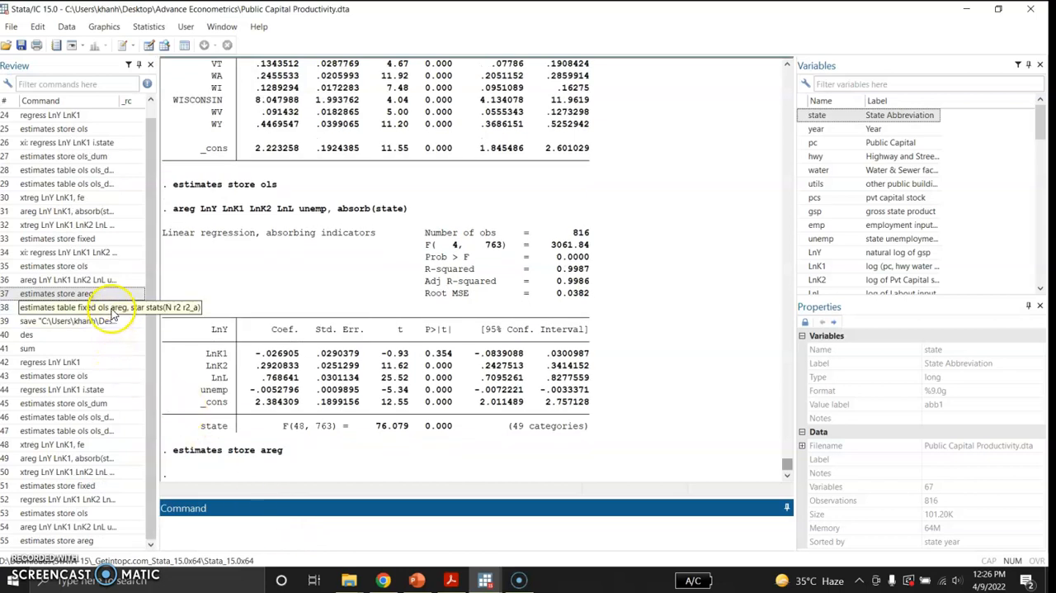
Step: Compare the fixed, ols and areg models in an estimates table with significance stars and stats(N r2 r2_a), and view its coefficients and fit statistics
click(113, 311)
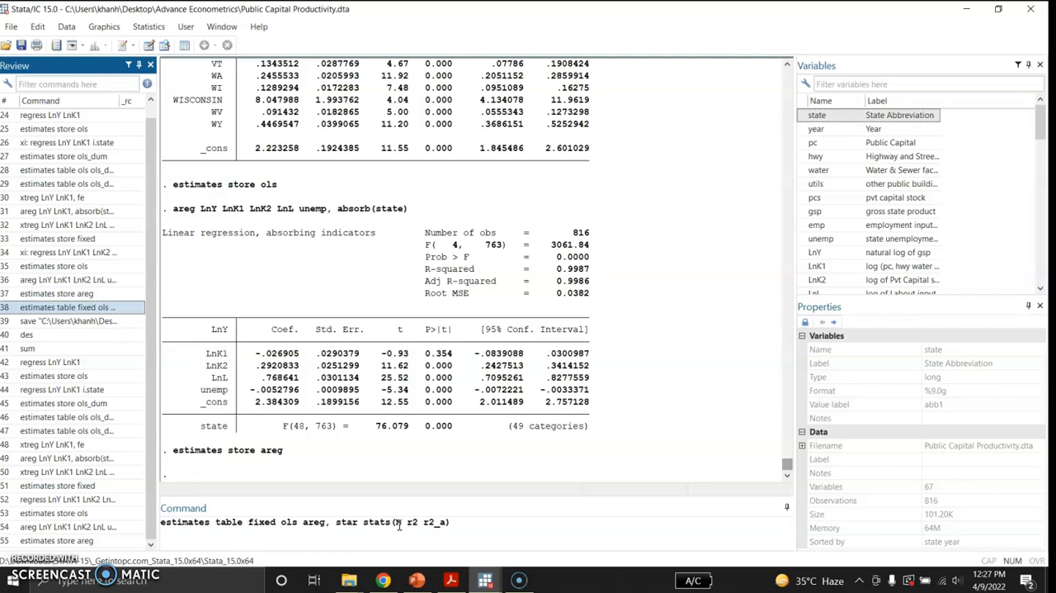
click(413, 524)
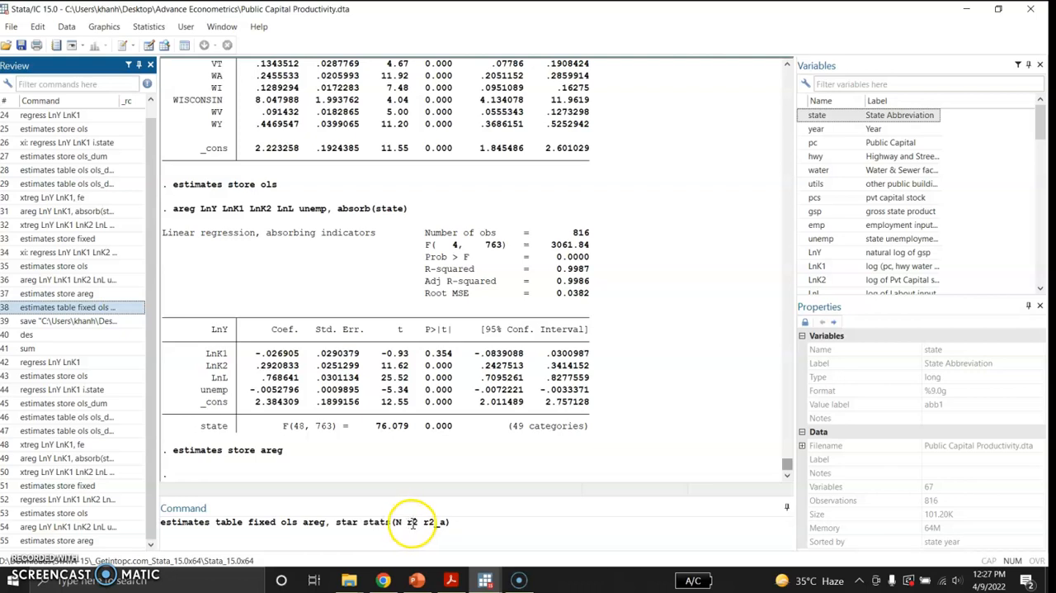
click(456, 522)
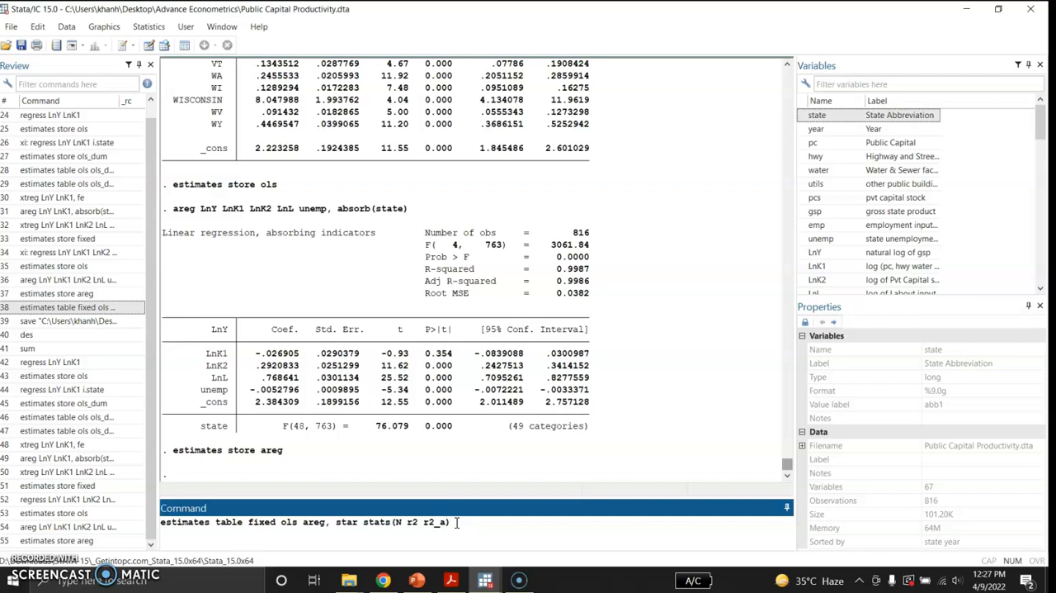
key(Return)
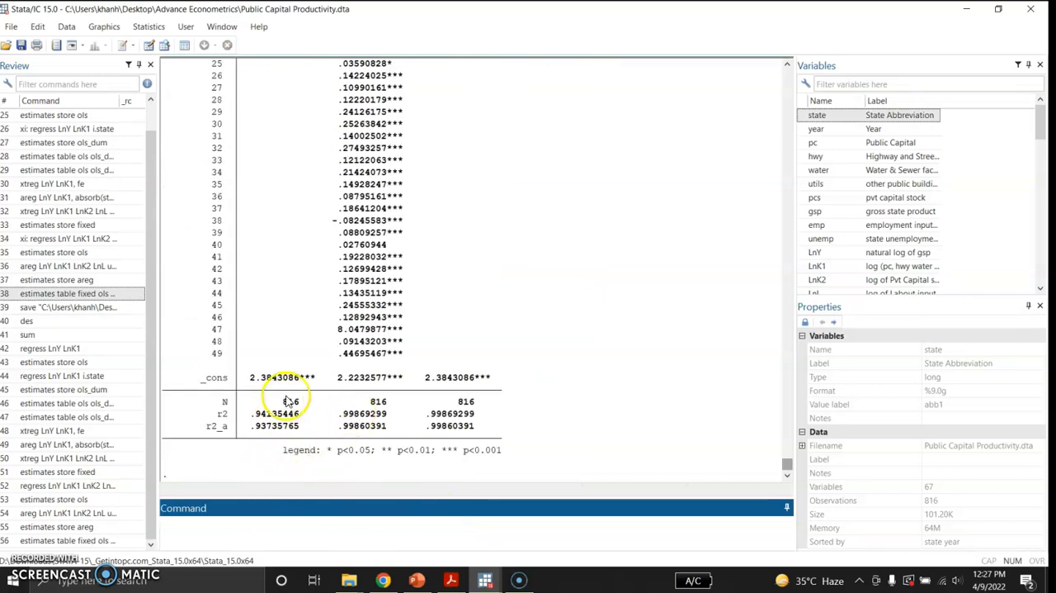
mouse_move(785, 464)
mouse_down()
mouse_move(785, 429)
mouse_move(783, 448)
mouse_up()
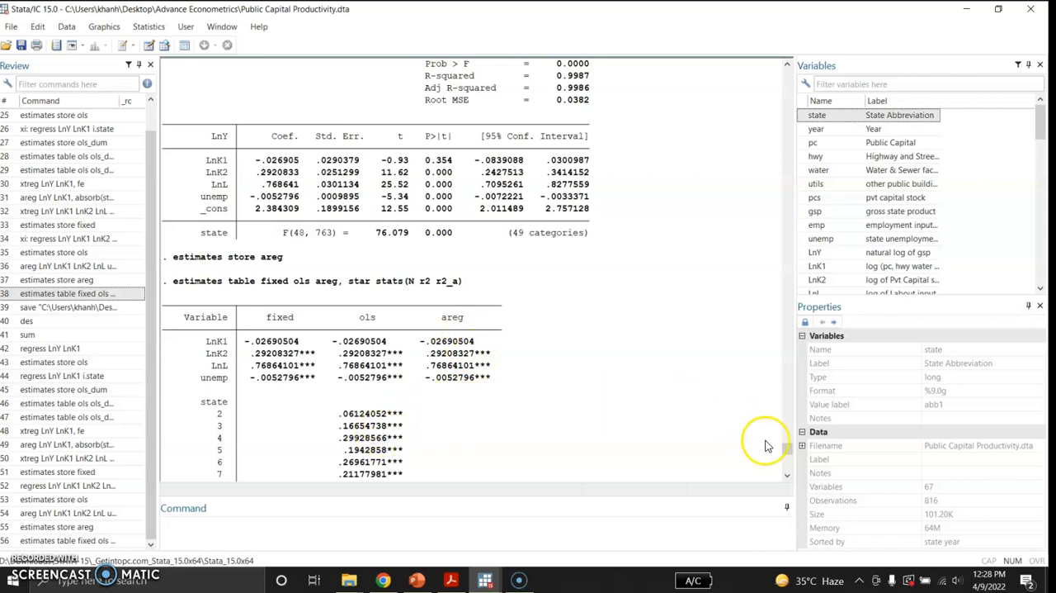
drag(784, 443, 790, 465)
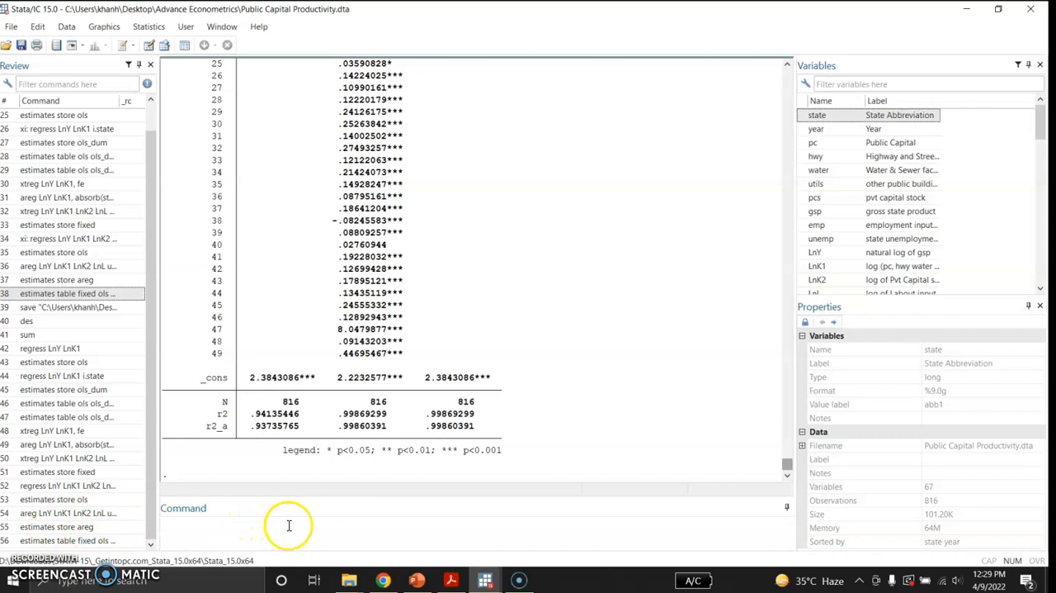
Step: Switch to the PowerPoint presentation and start the slide show from the Outline of Presentation slide
mouse_move(419, 582)
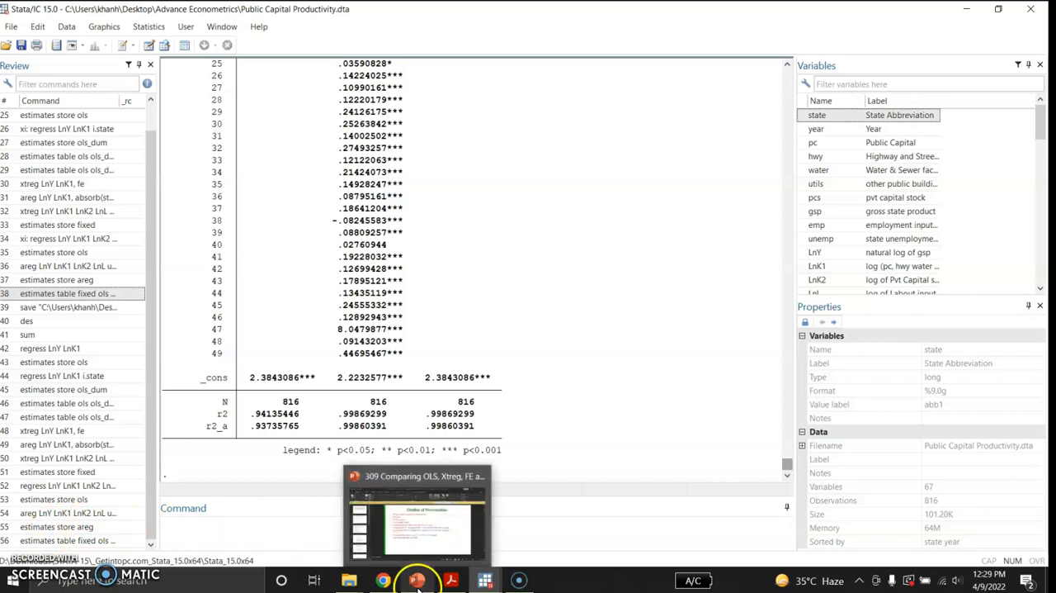
click(419, 523)
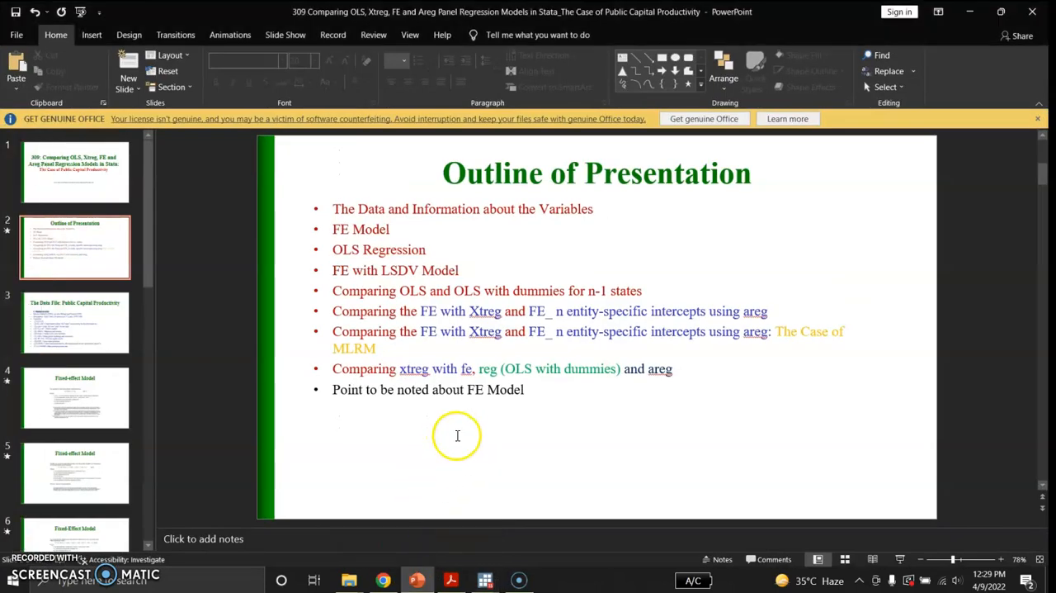
click(901, 559)
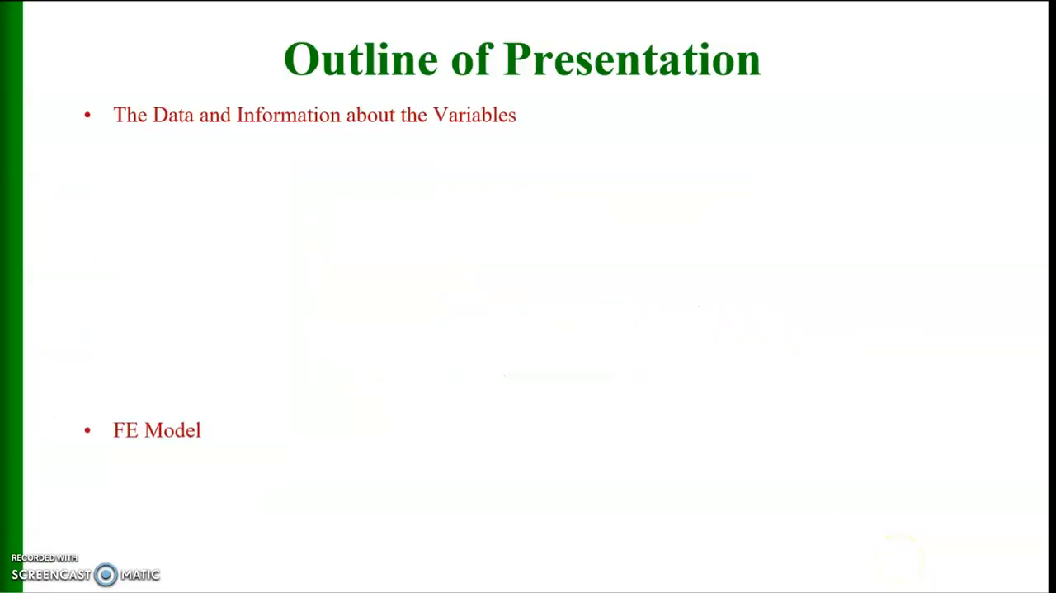
Step: Advance the slide show through the OLS and dummy-variable results to the slide comparing FE with Xtreg and areg
key(Right)
key(Right)
key(Right)
key(Right)
key(Right)
key(Right)
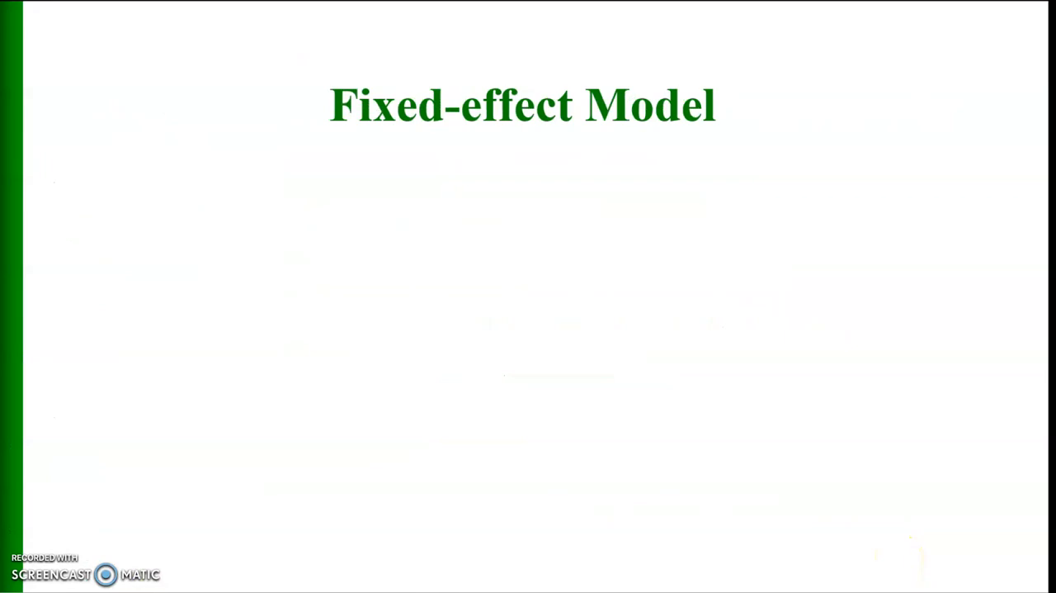
key(Right)
key(Right)
key(Right)
key(Right)
key(Right)
key(Right)
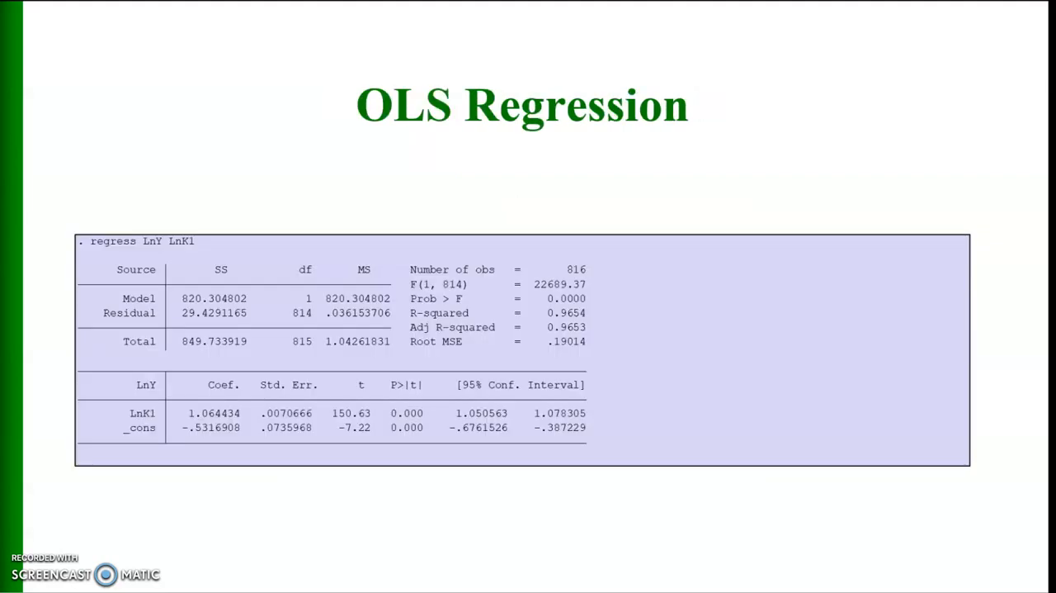
key(Right)
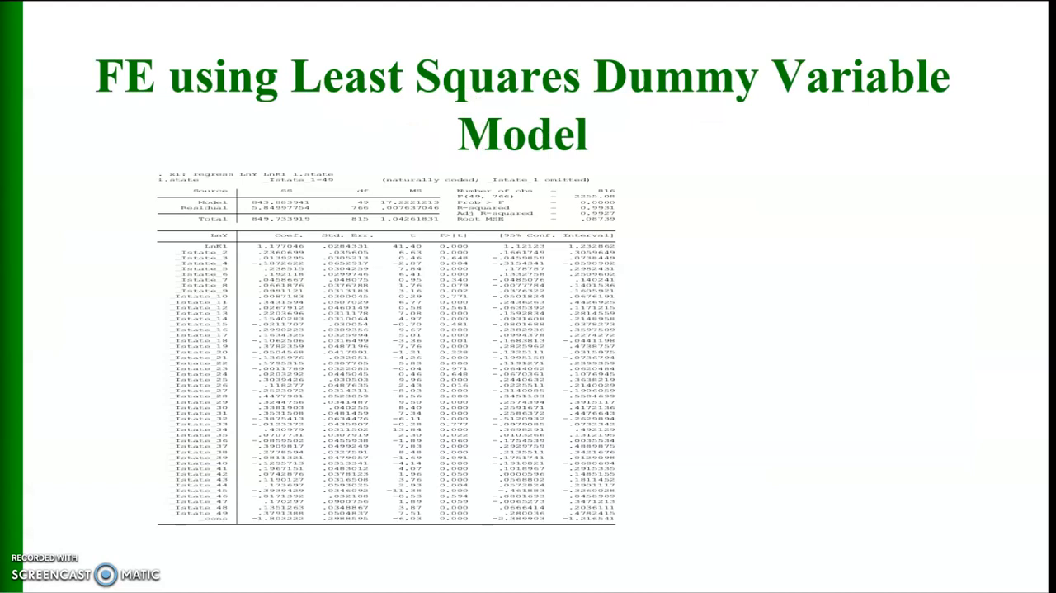
key(Right)
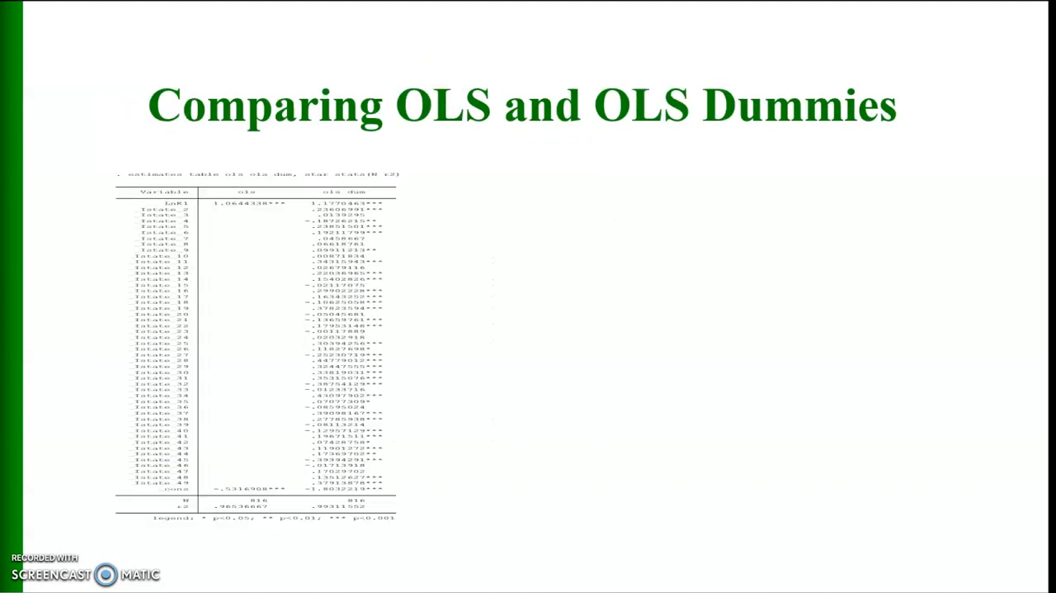
key(Right)
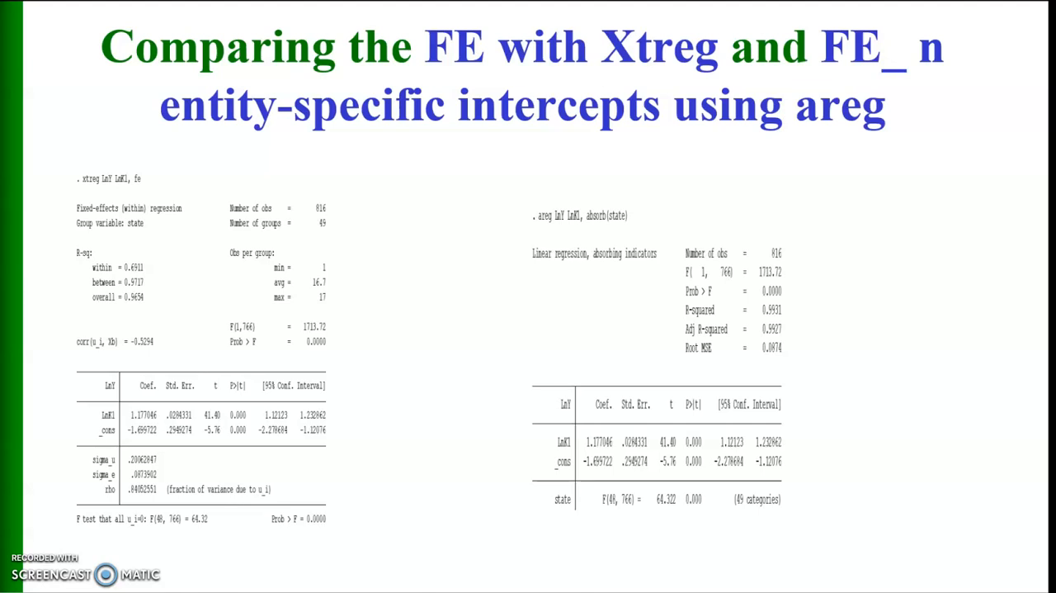